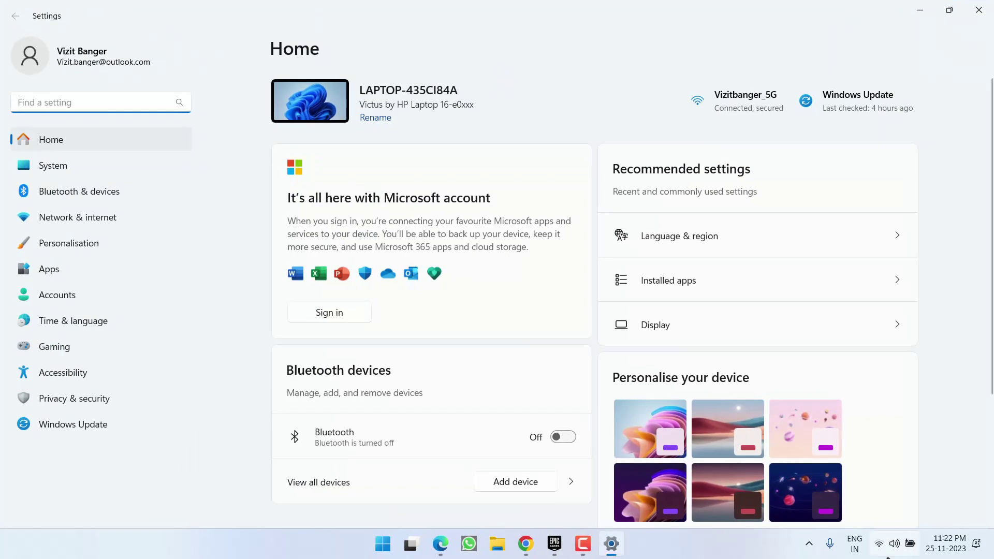
Review available updates on the Windows Update page, then close Settings to the desktop
{"action": "left_click", "coordinate": [59, 430]}
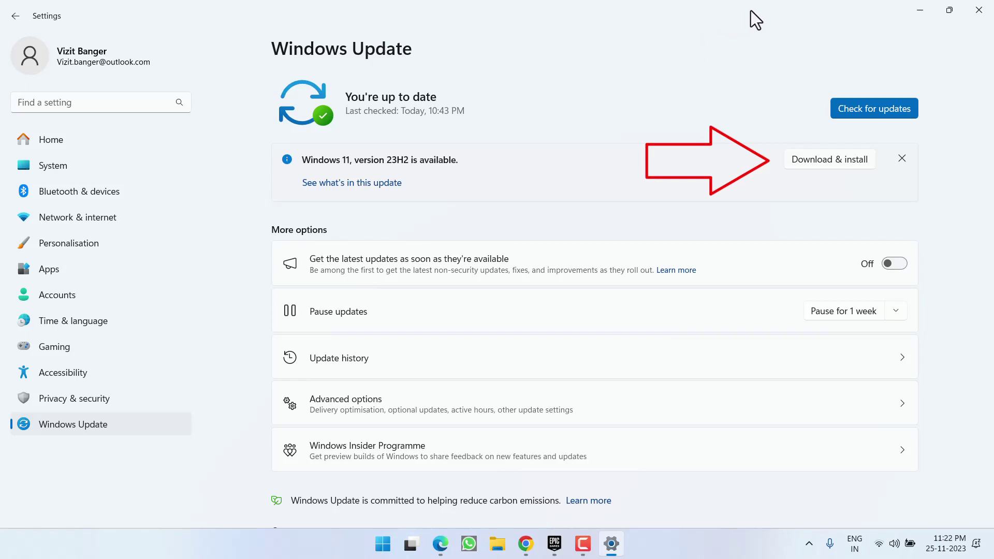
{"action": "left_click", "coordinate": [978, 9]}
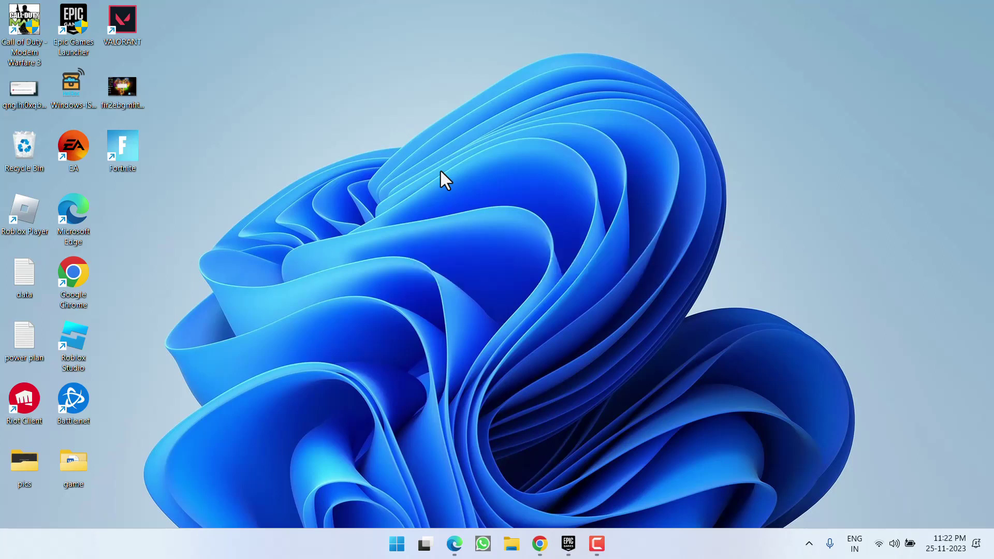
Set the Epic Games Launcher shortcut's Compatibility properties to run as administrator and confirm
{"action": "right_click", "coordinate": [73, 31]}
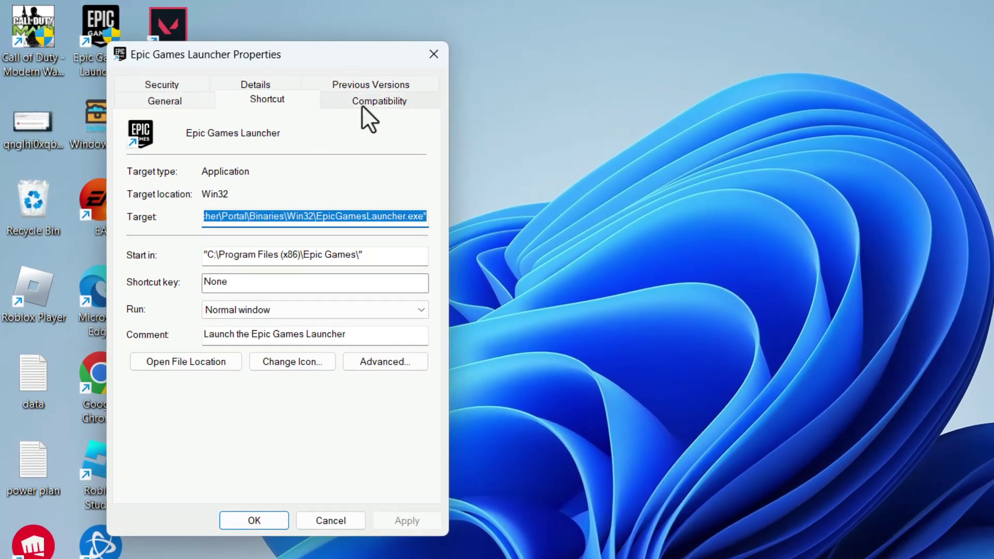
{"action": "left_click", "coordinate": [361, 105]}
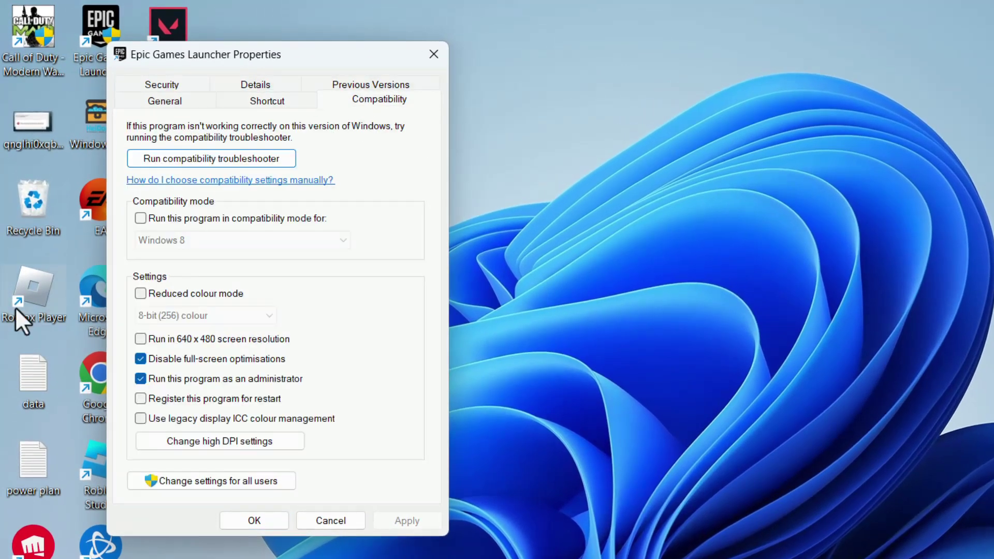
{"action": "left_click", "coordinate": [198, 380]}
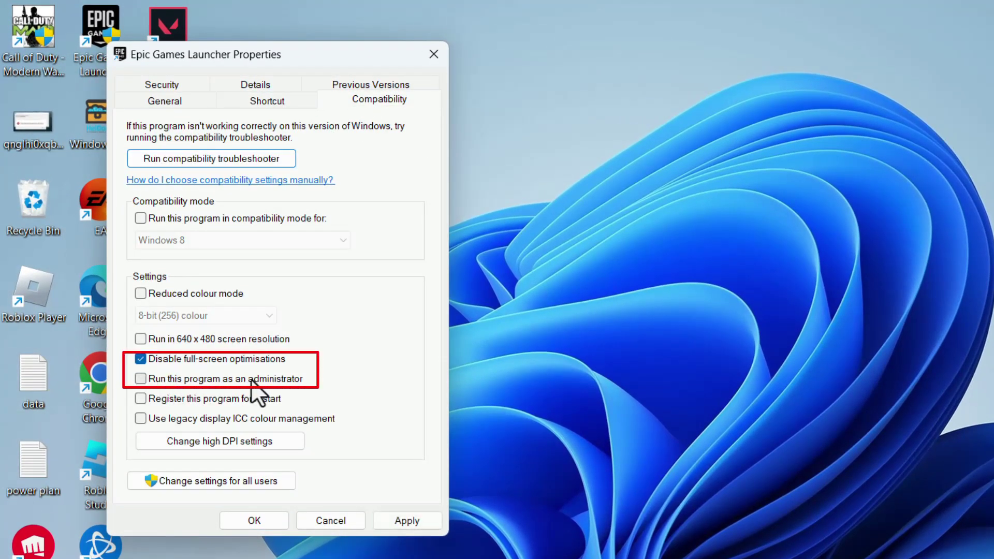
{"action": "left_click", "coordinate": [237, 379]}
{"action": "left_click", "coordinate": [404, 520]}
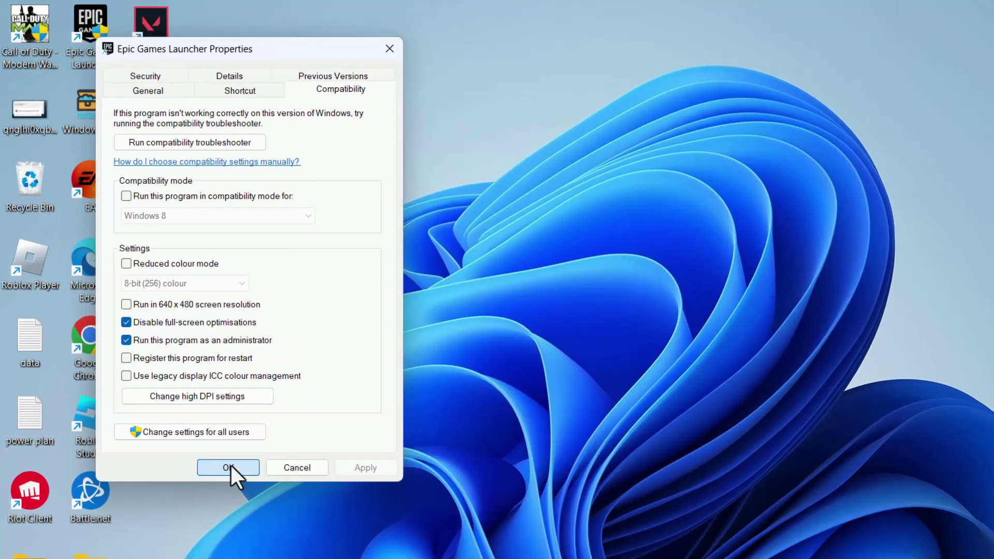
{"action": "left_click", "coordinate": [228, 468]}
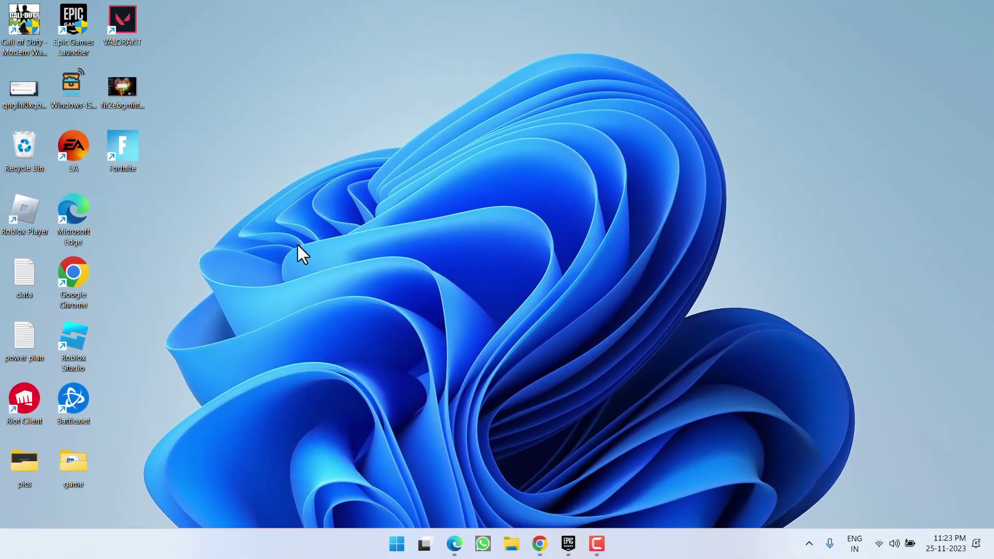
{"action": "left_click", "coordinate": [567, 542]}
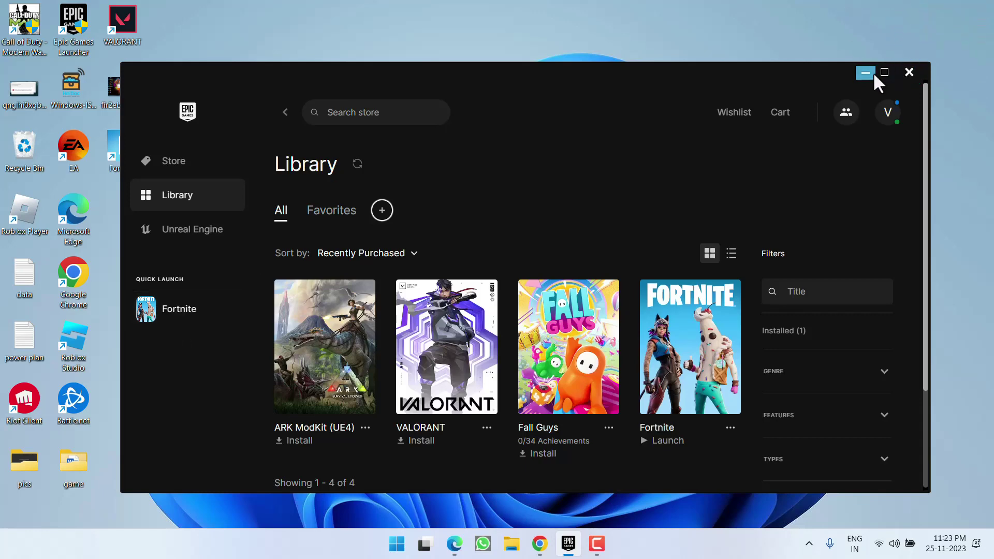
{"action": "left_click", "coordinate": [865, 73]}
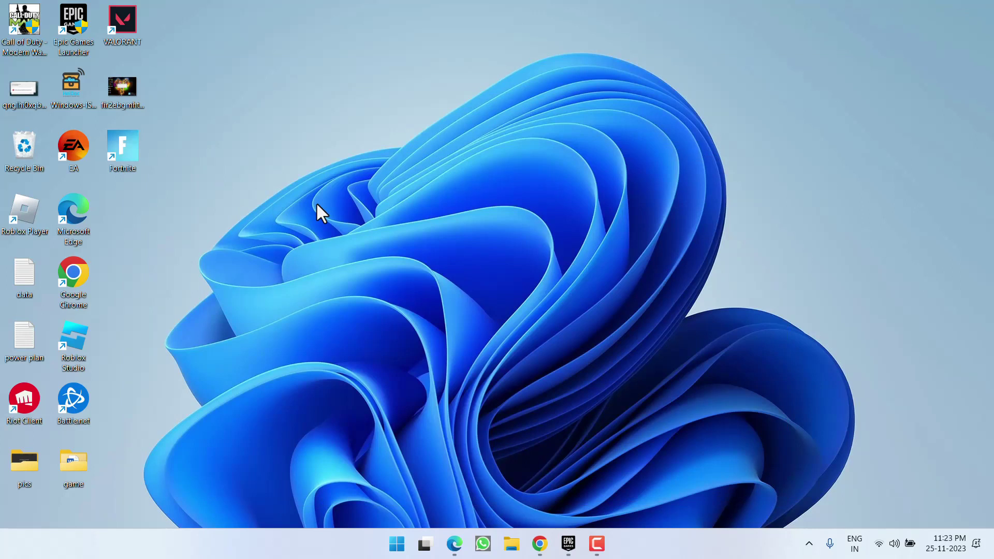
Open the %localappdata% folder via the Run command from the Start quick-access menu
{"action": "right_click", "coordinate": [396, 544]}
{"action": "left_click", "coordinate": [353, 461]}
{"action": "type", "text": "%localappdata%"}
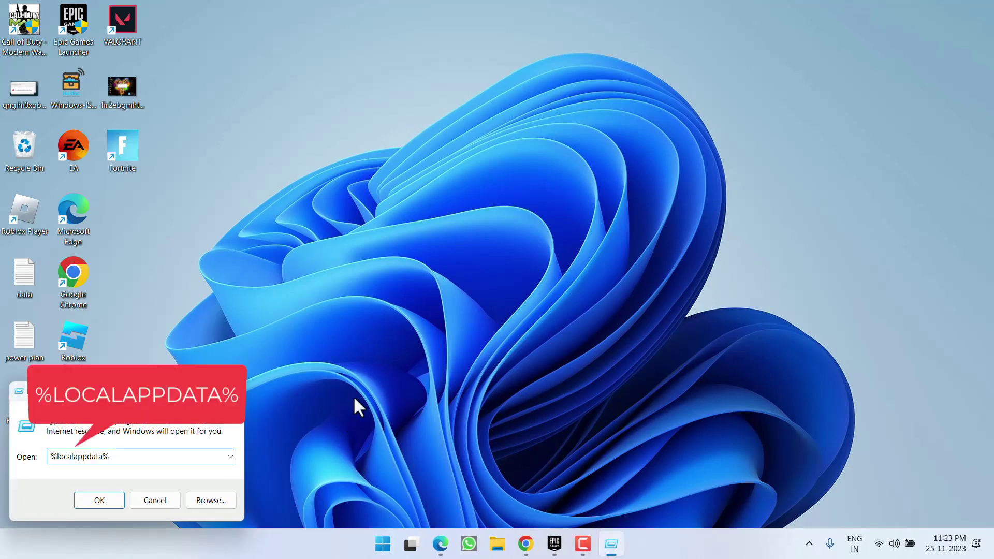
{"action": "key", "text": "Return"}
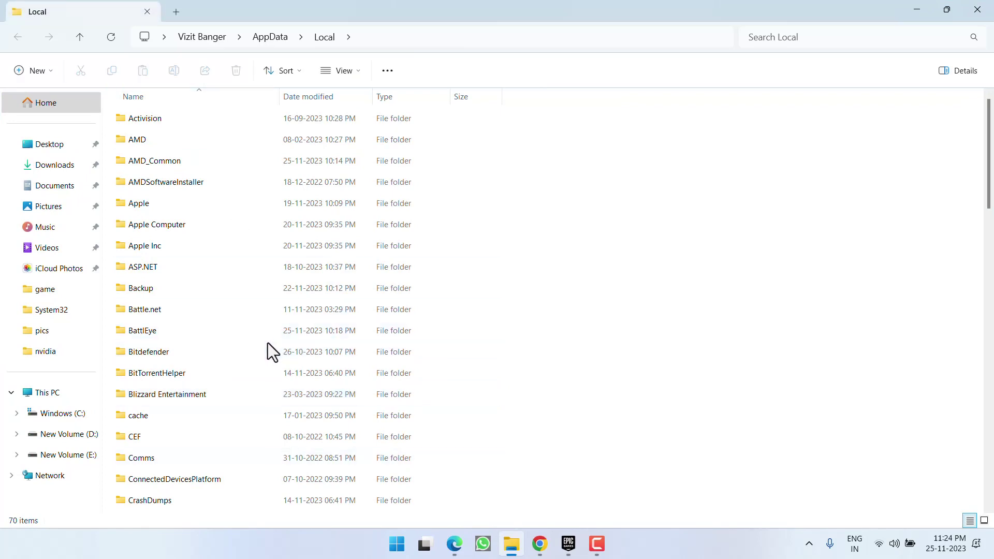
Delete the EpicGamesLauncher and FortniteGame folders, skipping the in-use EpicGamesLauncher folder
{"action": "left_click", "coordinate": [185, 334]}
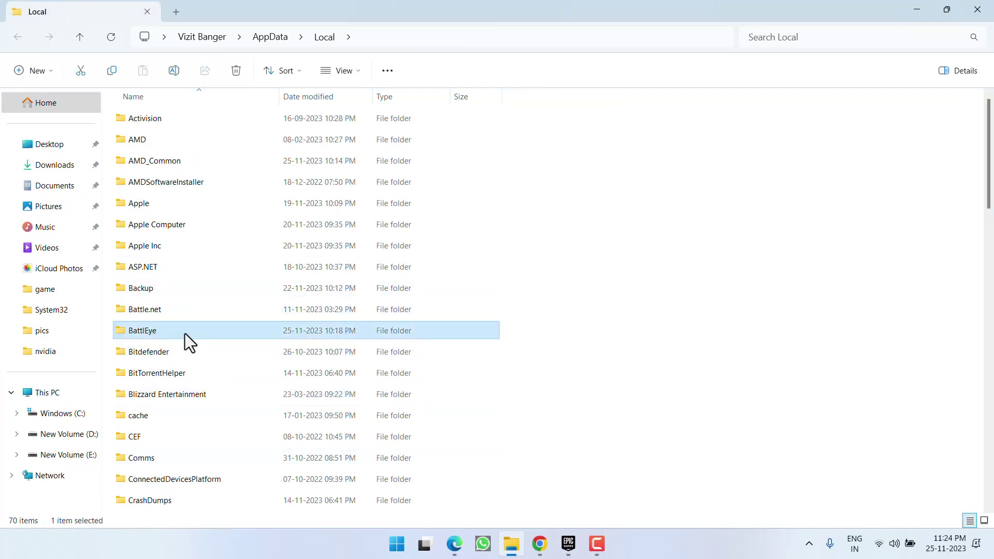
{"action": "scroll", "coordinate": [185, 333], "scroll_direction": "down", "scroll_amount": 5}
{"action": "left_click", "coordinate": [193, 242]}
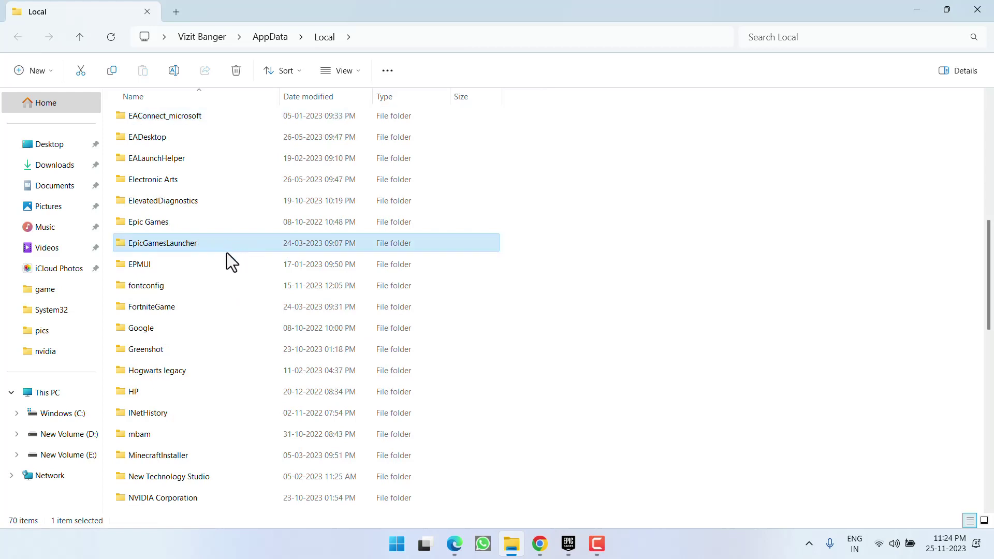
{"action": "left_click", "coordinate": [162, 307], "text": "ctrl"}
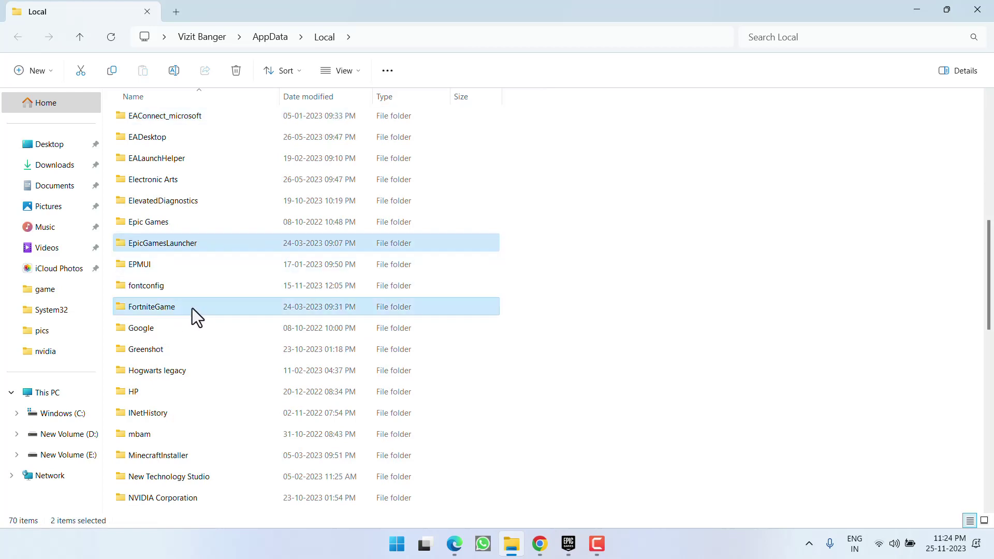
{"action": "right_click", "coordinate": [198, 245]}
{"action": "left_click", "coordinate": [286, 263]}
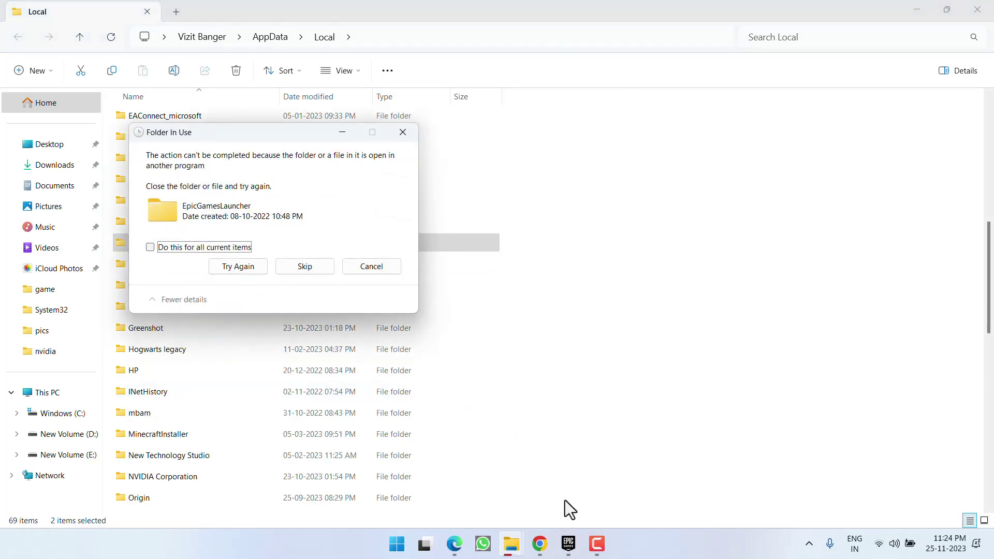
{"action": "left_click", "coordinate": [568, 543]}
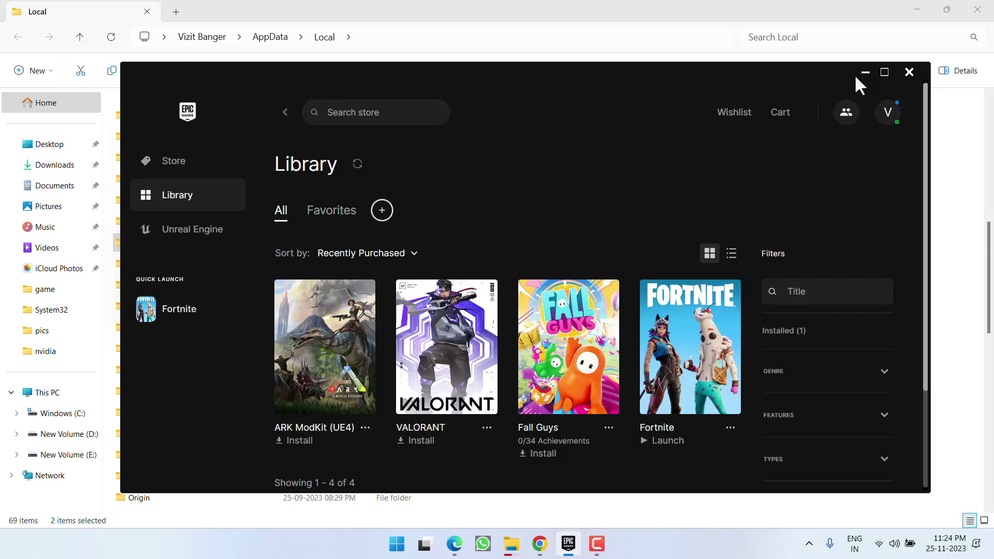
{"action": "left_click", "coordinate": [864, 71]}
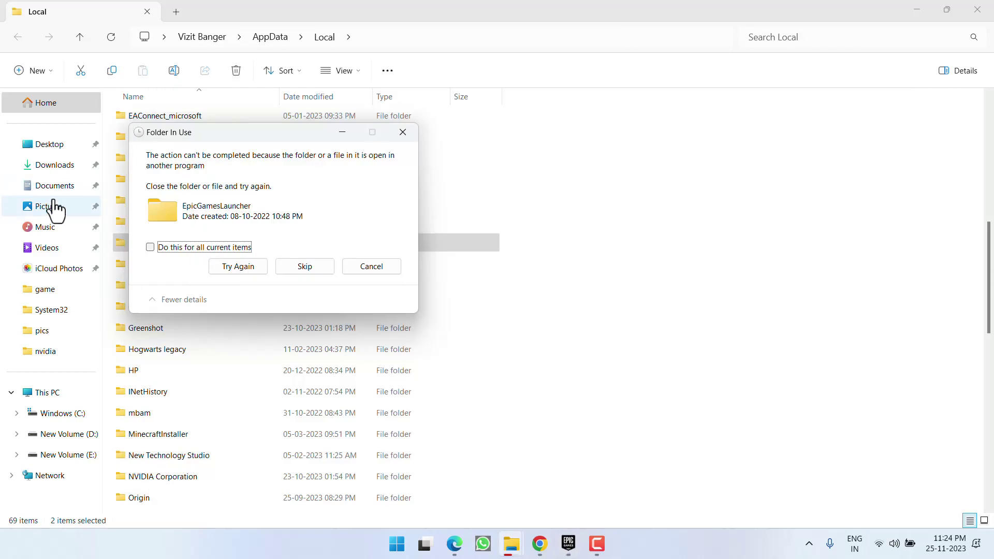
{"action": "left_click", "coordinate": [305, 266]}
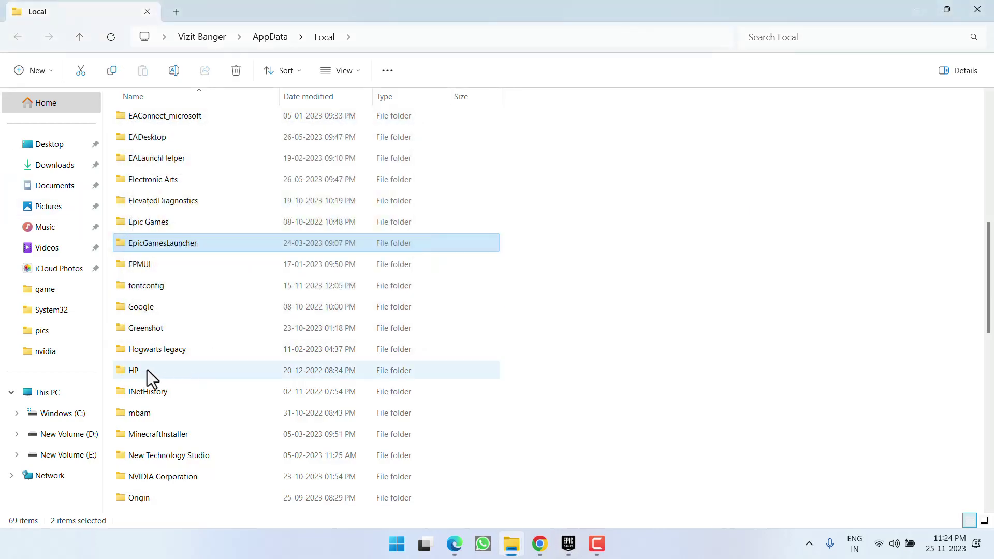
Delete the UnrealEngine folder from local AppData
{"action": "left_click", "coordinate": [147, 370]}
{"action": "type", "text": "u"}
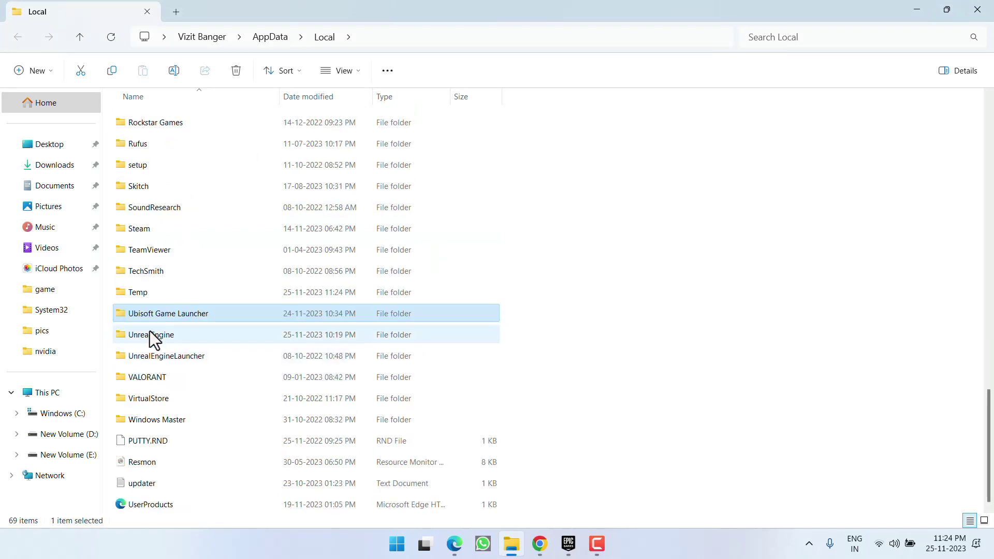
{"action": "right_click", "coordinate": [151, 334]}
{"action": "mouse_move", "coordinate": [196, 293]}
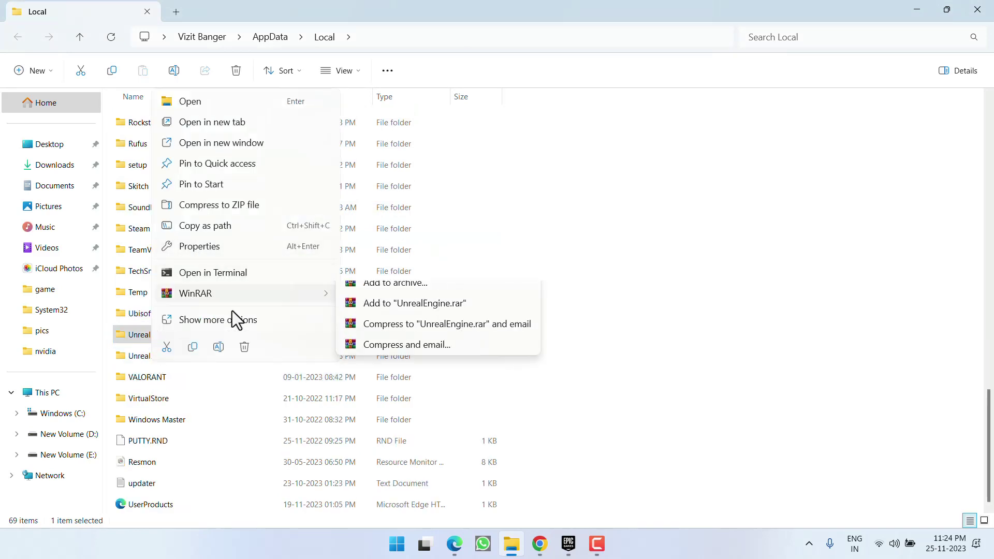
{"action": "left_click", "coordinate": [244, 347]}
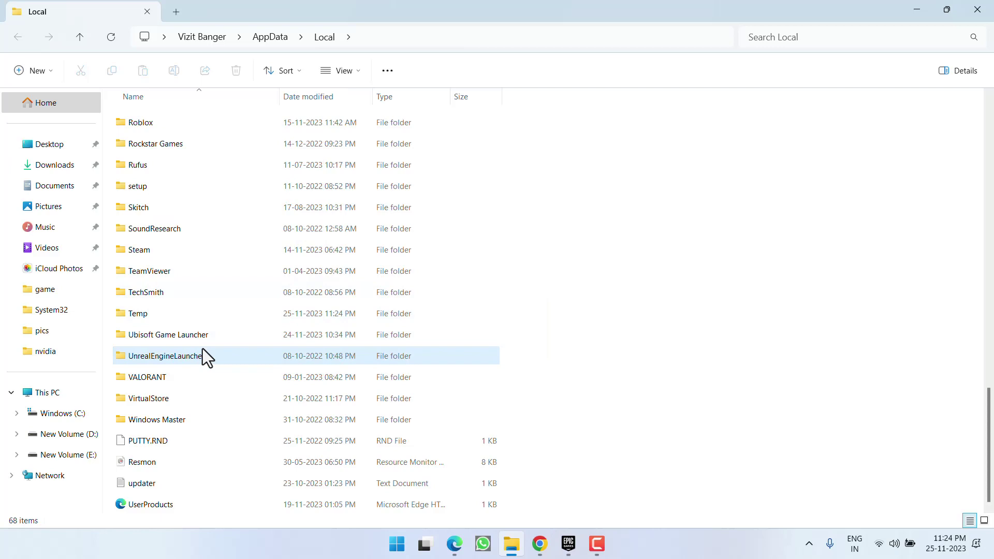
Start verifying Fortnite's files from its Manage options, then minimize the launcher
{"action": "left_click", "coordinate": [976, 10]}
{"action": "mouse_move", "coordinate": [539, 544]}
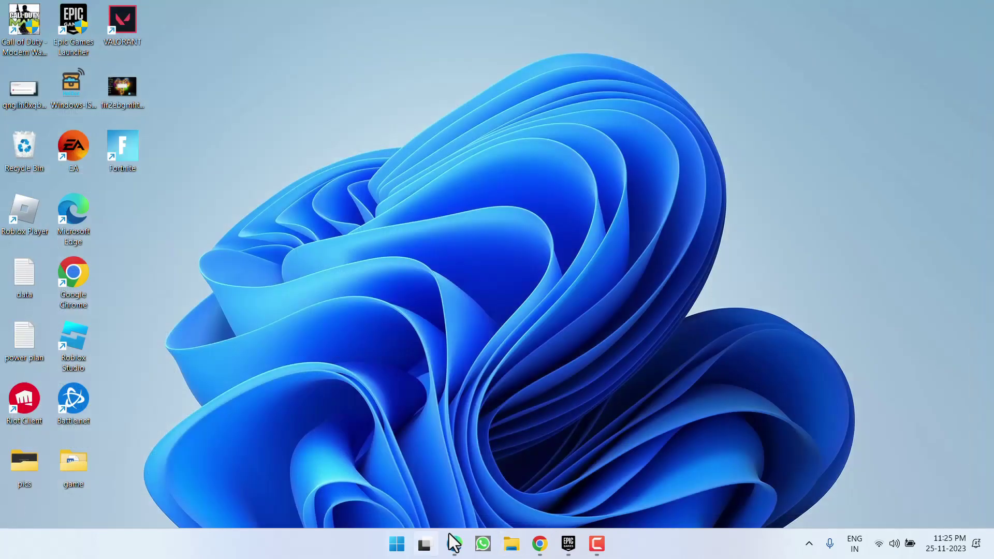
{"action": "left_click", "coordinate": [568, 544]}
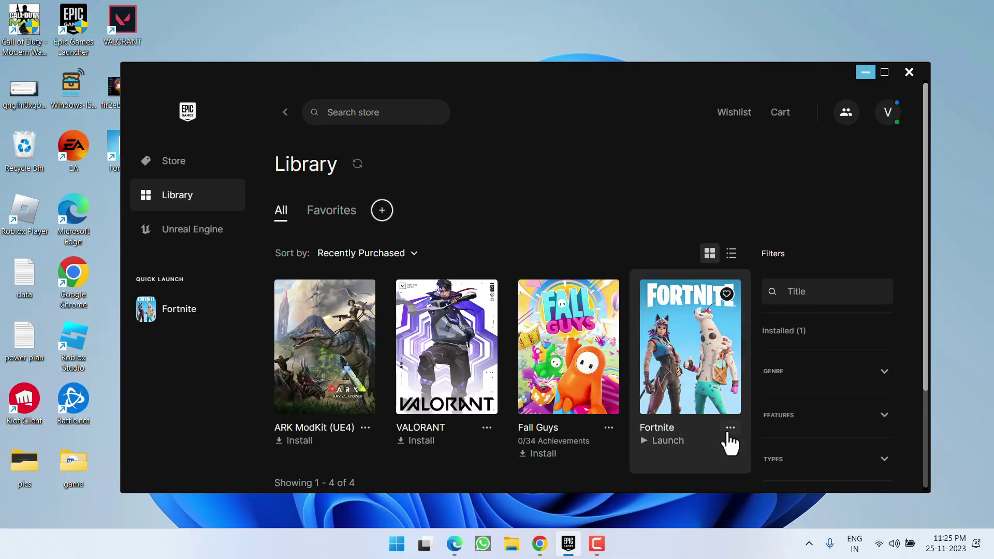
{"action": "left_click", "coordinate": [729, 428]}
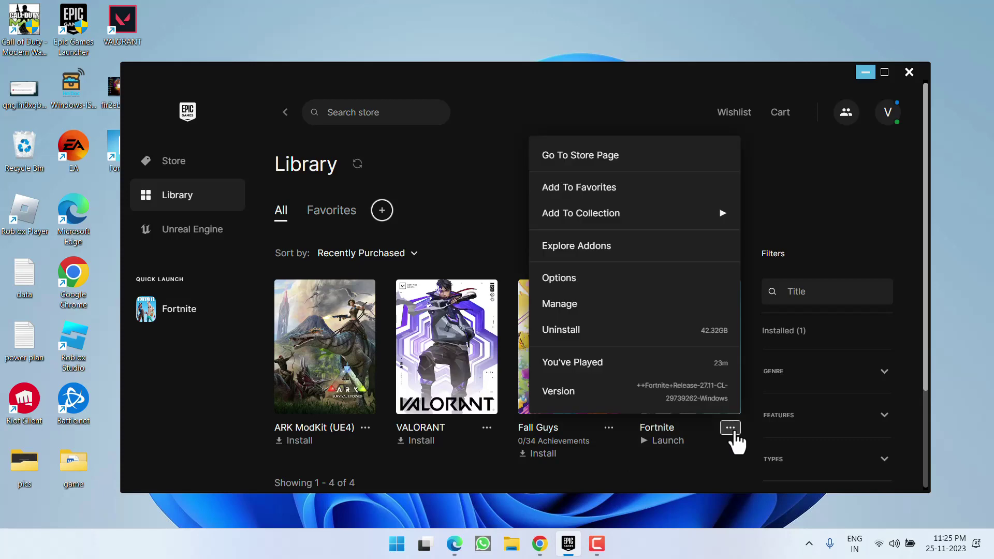
{"action": "left_click", "coordinate": [561, 304]}
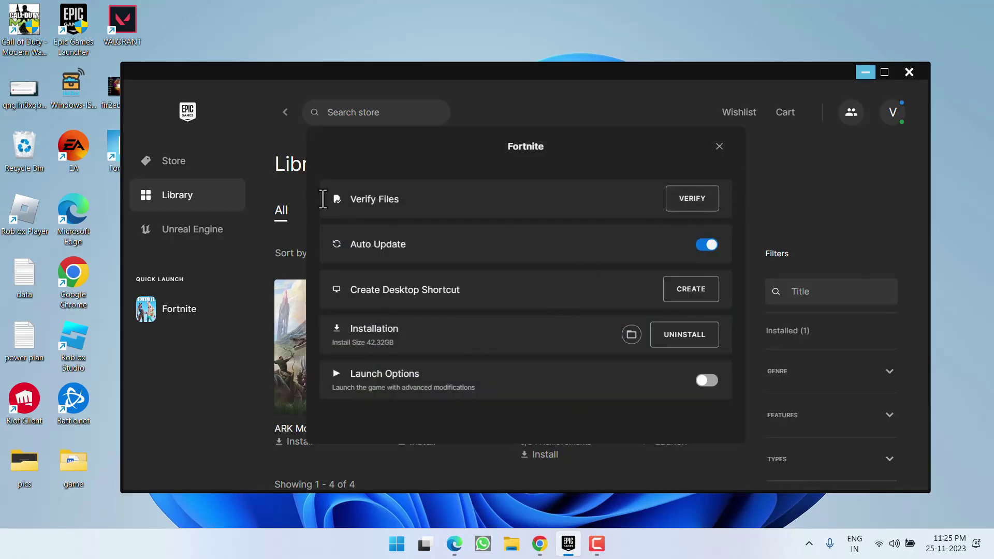
{"action": "left_click", "coordinate": [692, 199]}
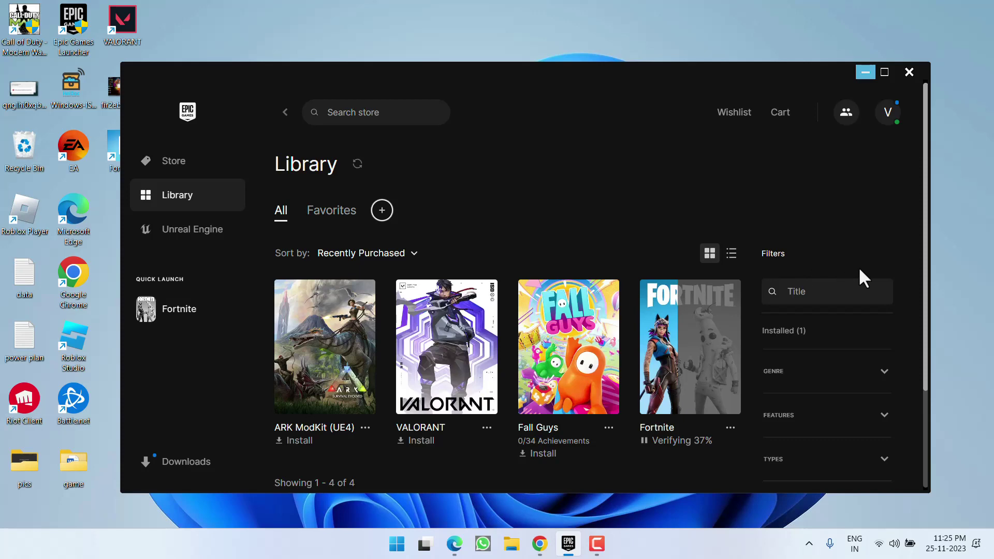
{"action": "left_click", "coordinate": [864, 72]}
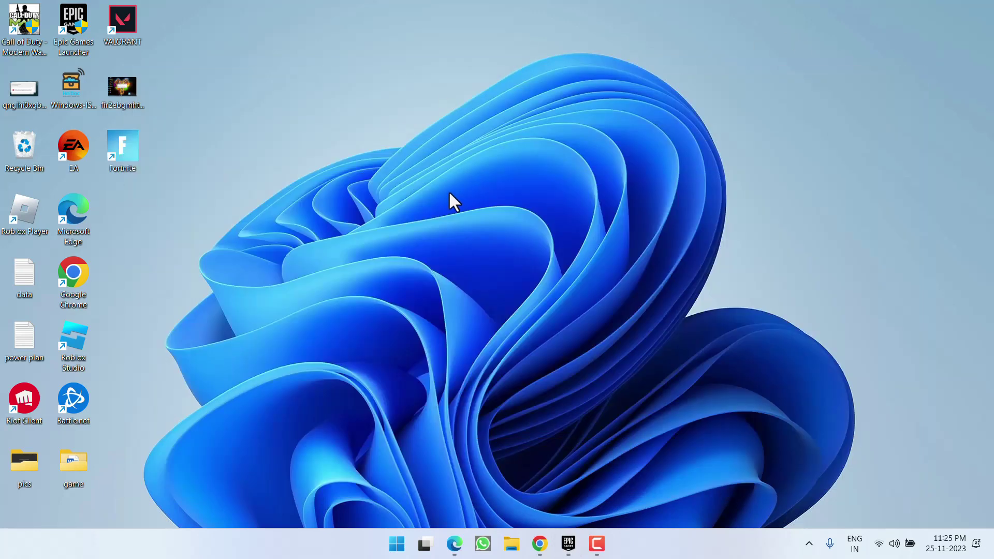
Browse C: > Program Files > Epic Games > Fortnite in a new File Explorer window
{"action": "key", "text": "super+e"}
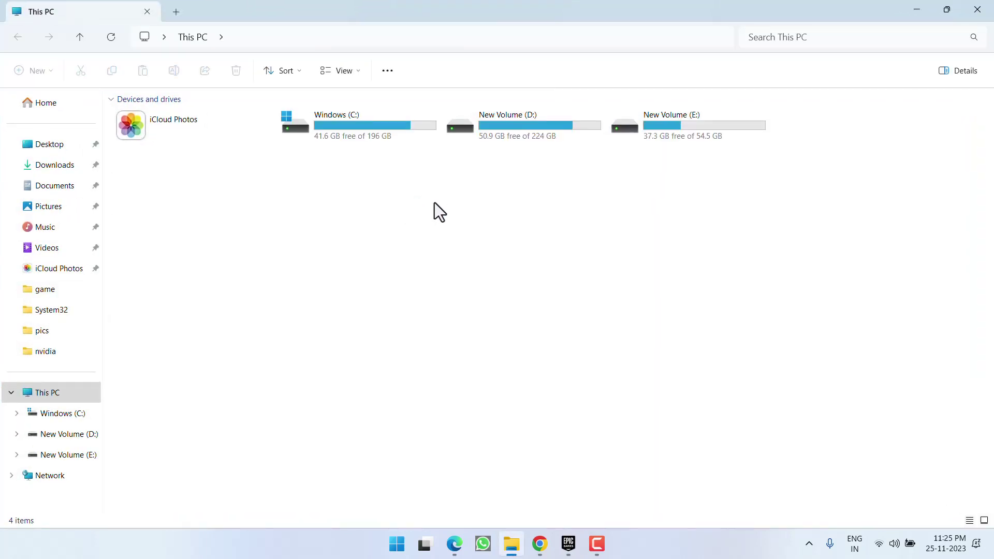
{"action": "double_click", "coordinate": [349, 125]}
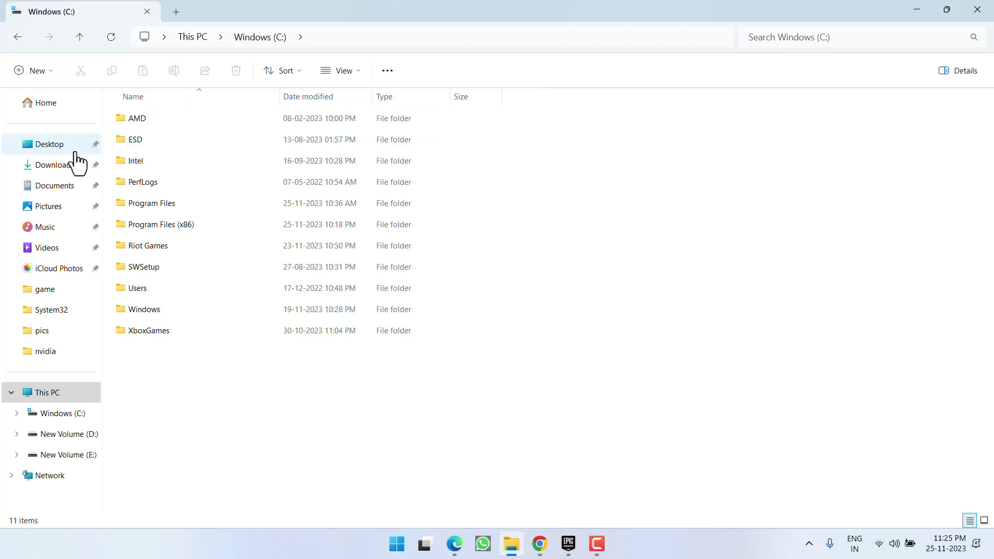
{"action": "double_click", "coordinate": [155, 204]}
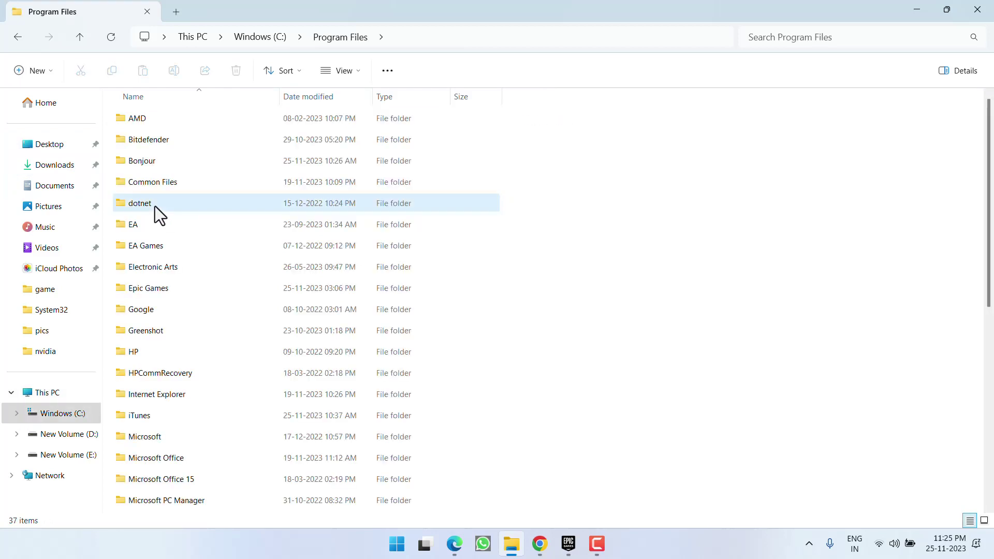
{"action": "left_click", "coordinate": [155, 224]}
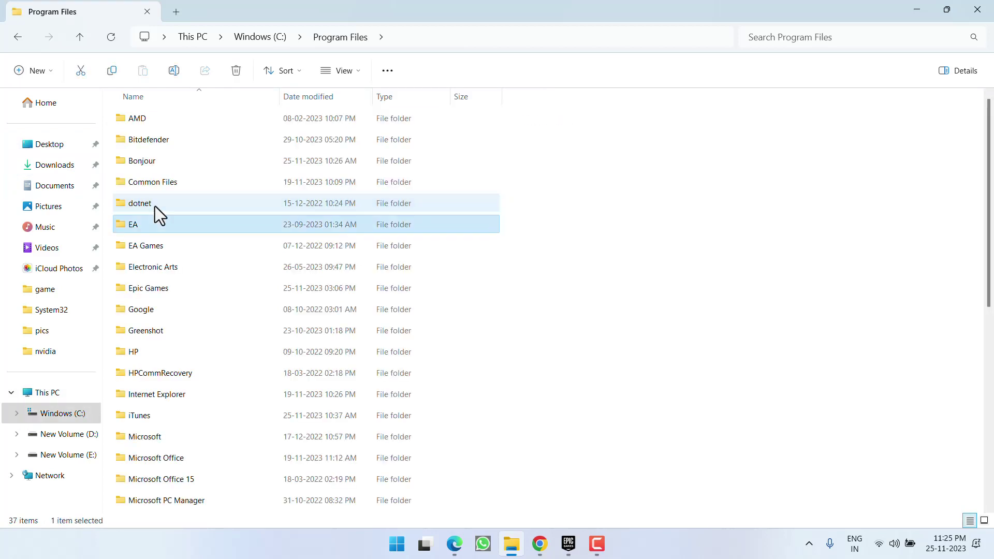
{"action": "double_click", "coordinate": [159, 292]}
{"action": "left_click", "coordinate": [155, 122]}
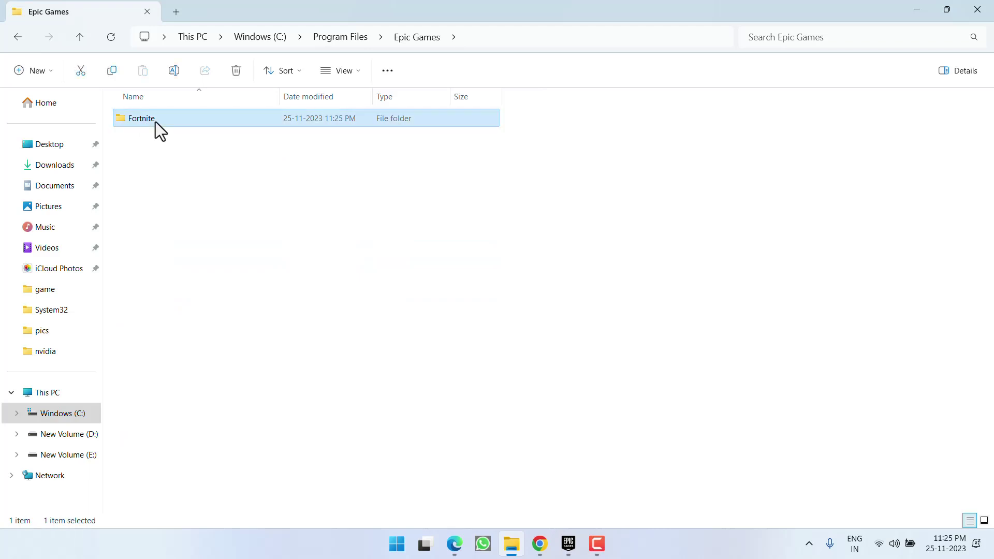
{"action": "double_click", "coordinate": [155, 122]}
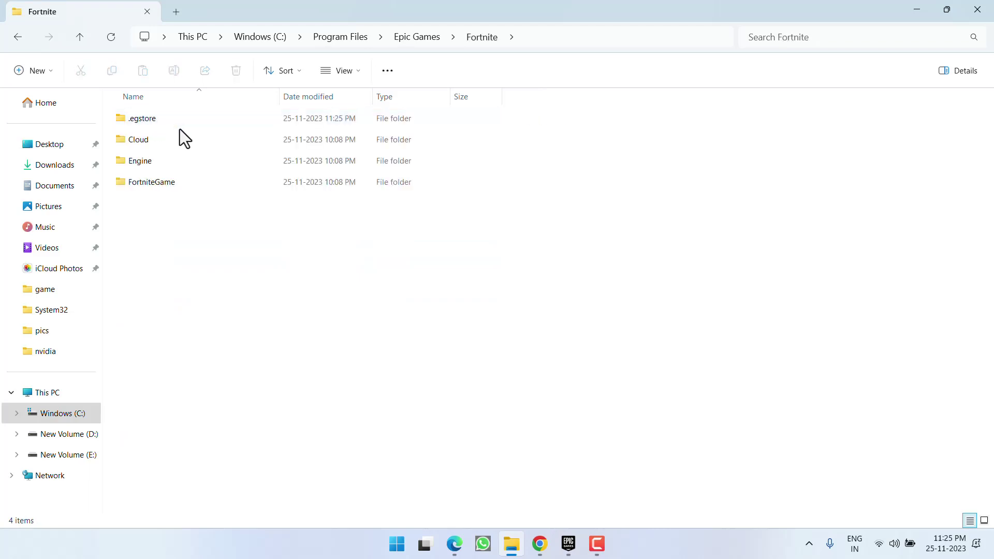
Continue into FortniteGame > Binaries > Win64 and jump to FortniteClient-Win64-Shipping
{"action": "double_click", "coordinate": [150, 182]}
{"action": "double_click", "coordinate": [140, 118]}
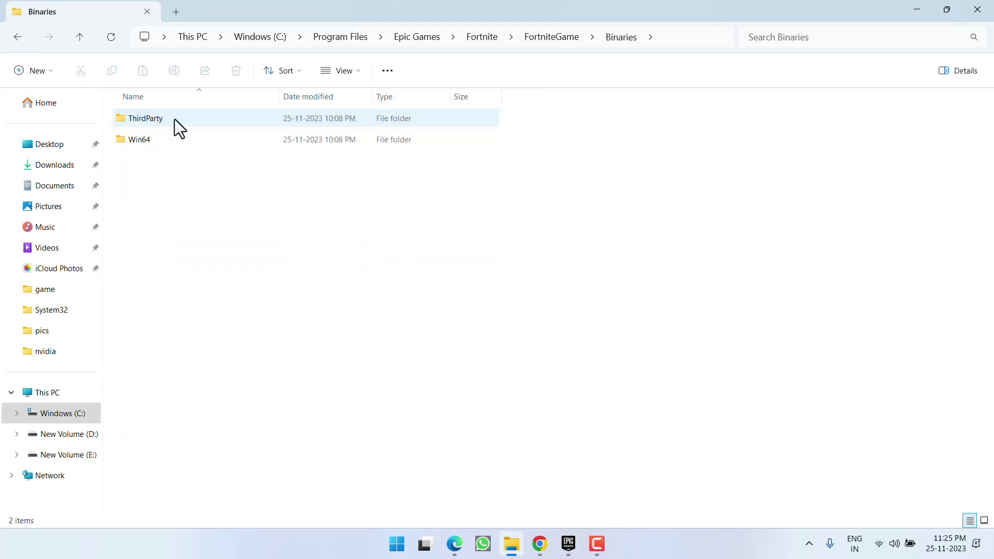
{"action": "double_click", "coordinate": [141, 141]}
{"action": "left_click", "coordinate": [147, 331]}
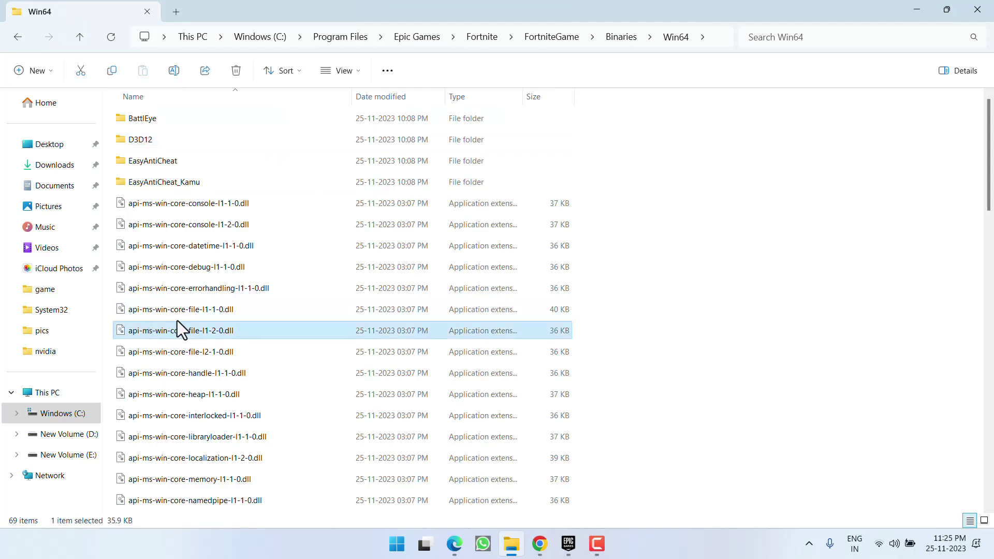
{"action": "key", "text": "f"}
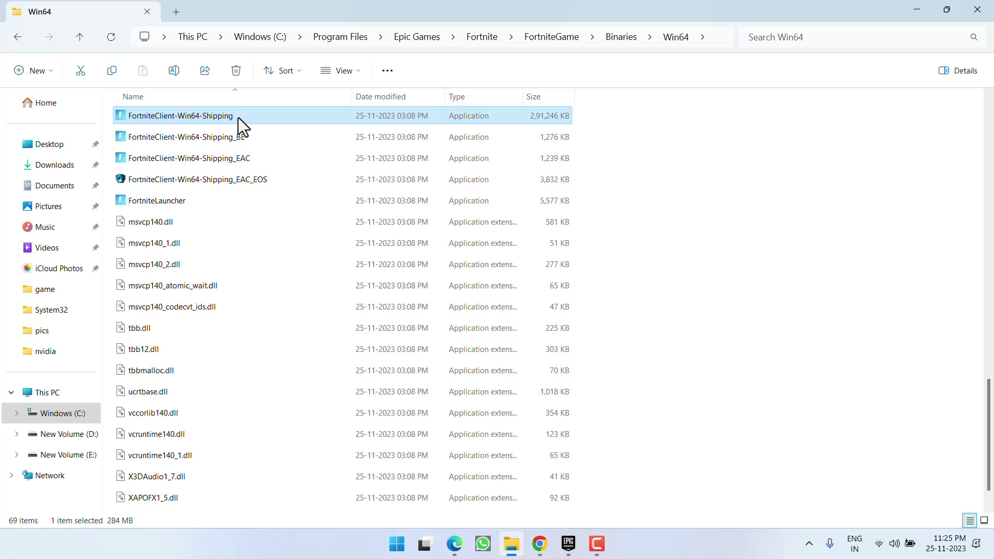
In FortniteClient-Win64-Shipping's Compatibility properties, try run as administrator then turn it back off
{"action": "right_click", "coordinate": [220, 118]}
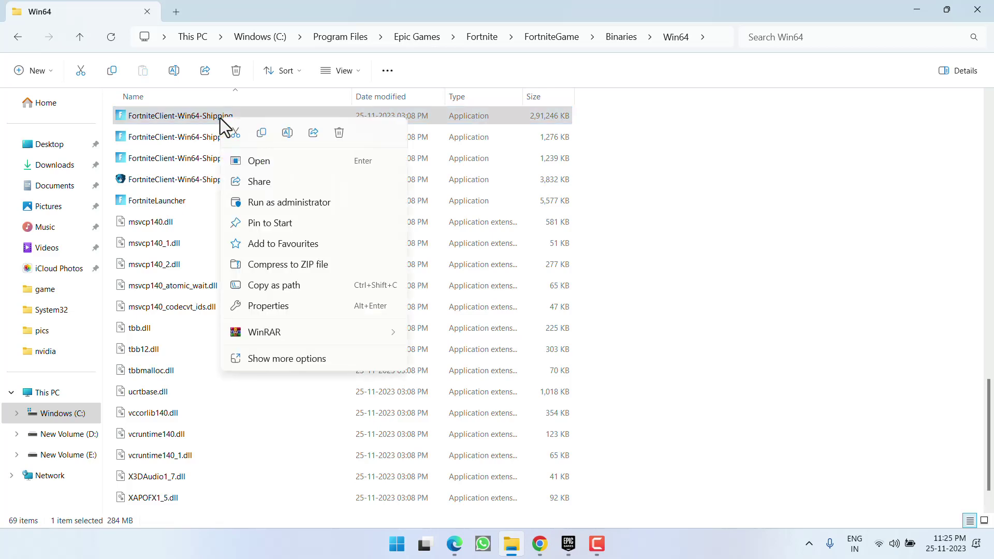
{"action": "left_click", "coordinate": [264, 307]}
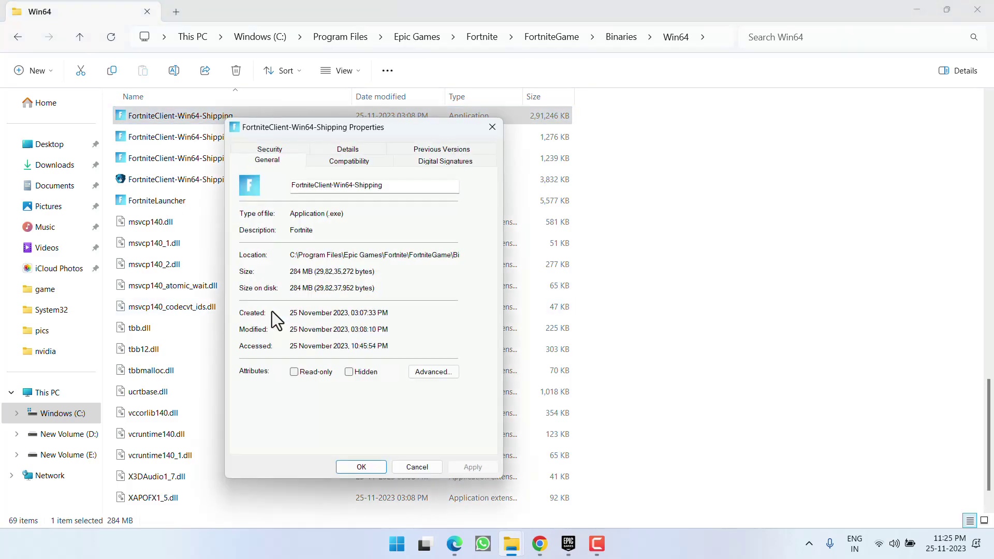
{"action": "left_click", "coordinate": [348, 160]}
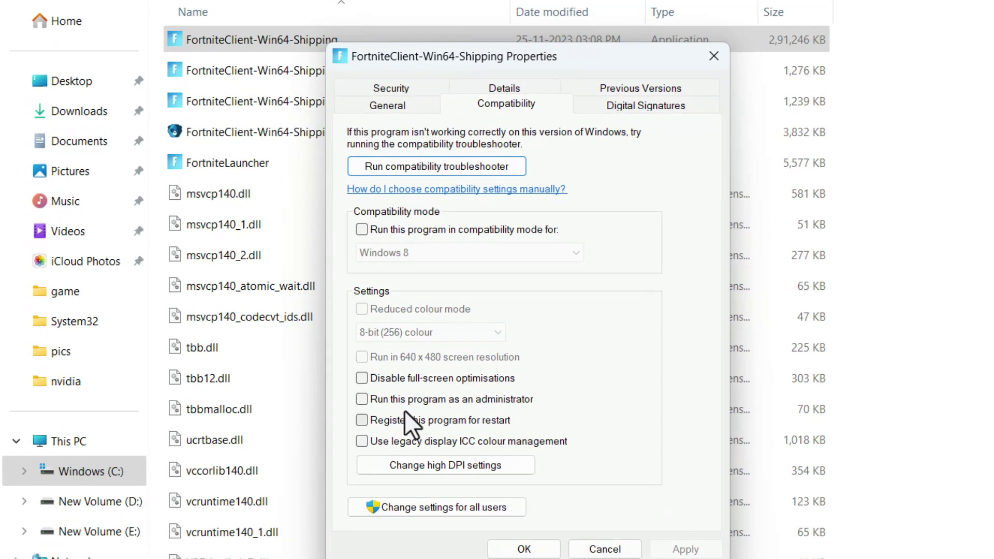
{"action": "left_click", "coordinate": [409, 405]}
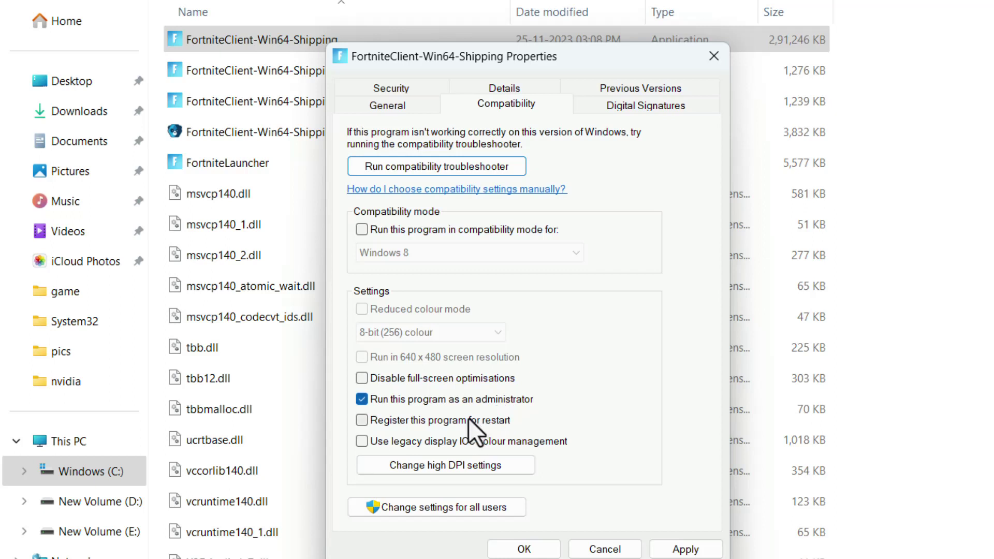
{"action": "left_click", "coordinate": [424, 401]}
Set the client to run in Windows 8 compatibility mode and confirm the properties
{"action": "left_click", "coordinate": [370, 230]}
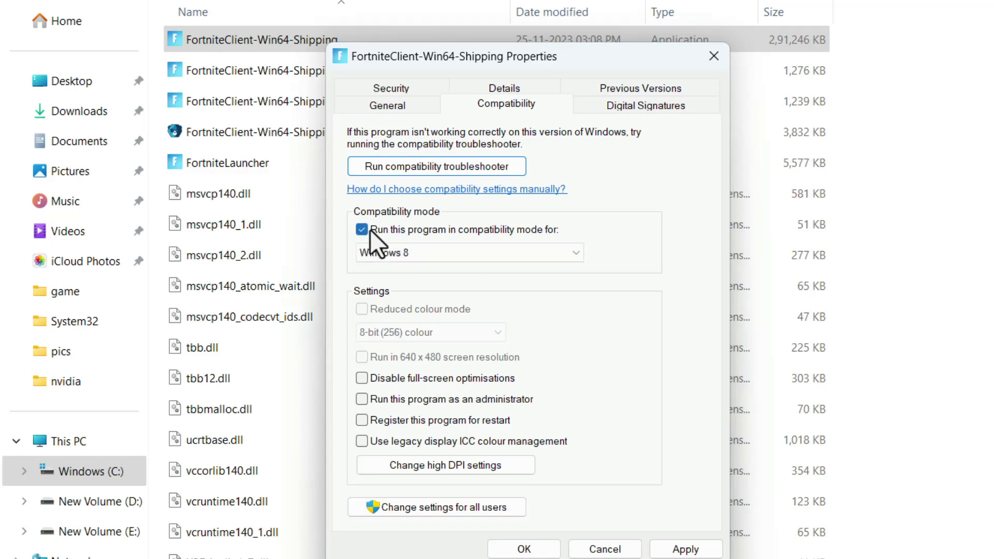
{"action": "left_click", "coordinate": [508, 250]}
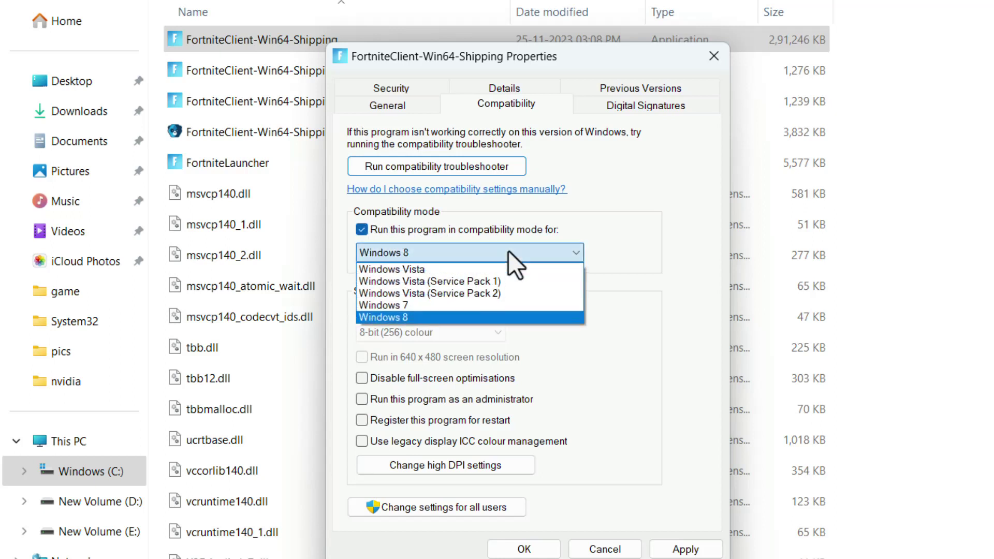
{"action": "left_click", "coordinate": [390, 318]}
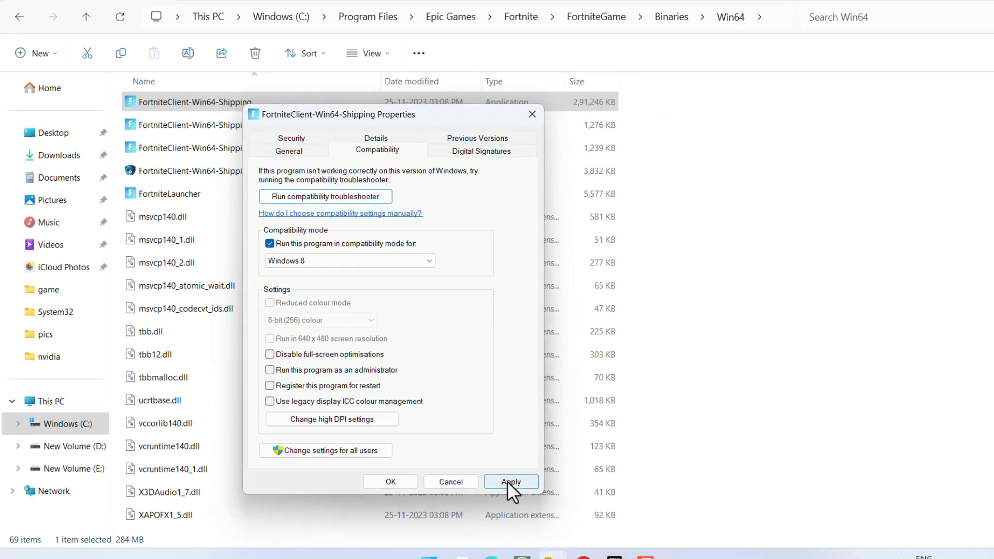
{"action": "left_click", "coordinate": [507, 481]}
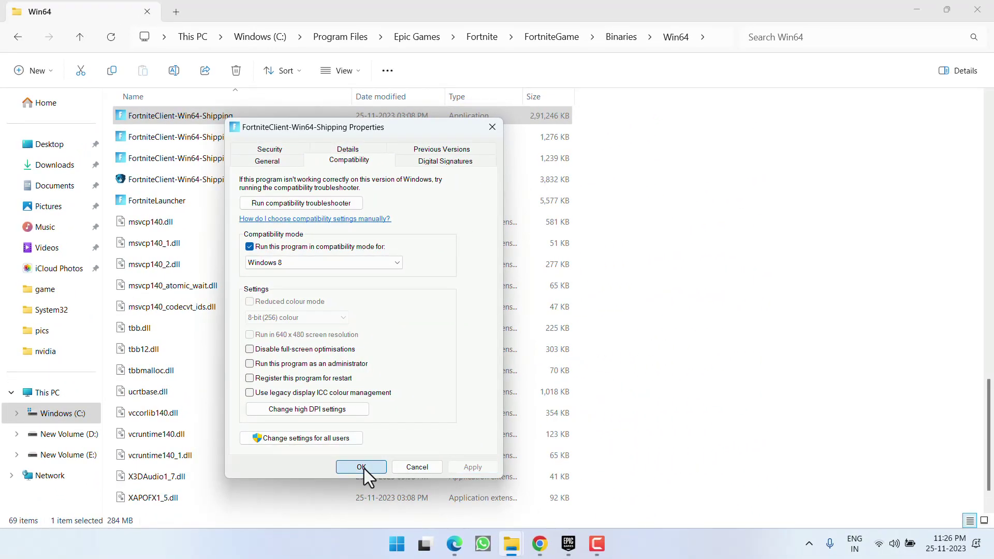
{"action": "left_click", "coordinate": [364, 468]}
Bring up the Epic Games Launcher and close it, returning to the Fortnite binaries
{"action": "left_click", "coordinate": [311, 180]}
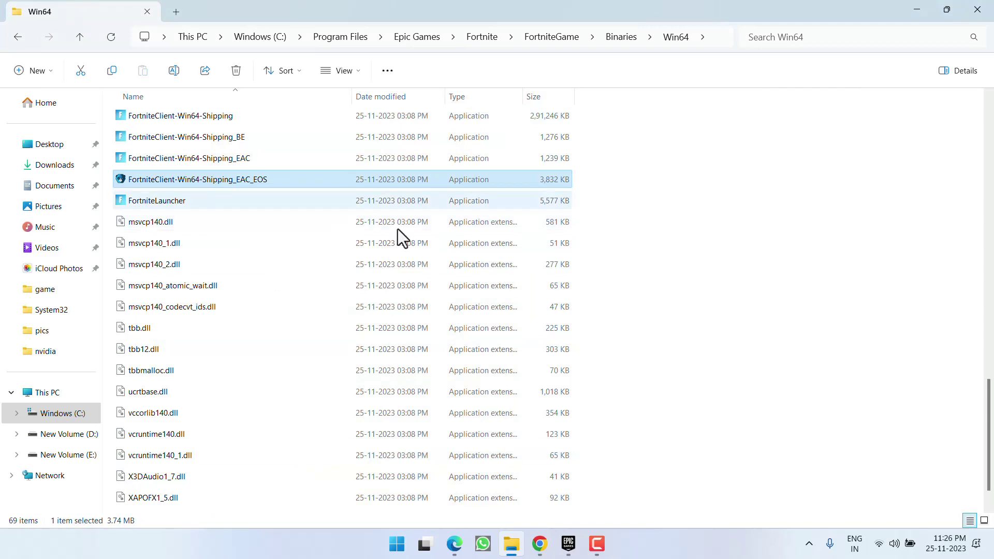
{"action": "left_click", "coordinate": [568, 543]}
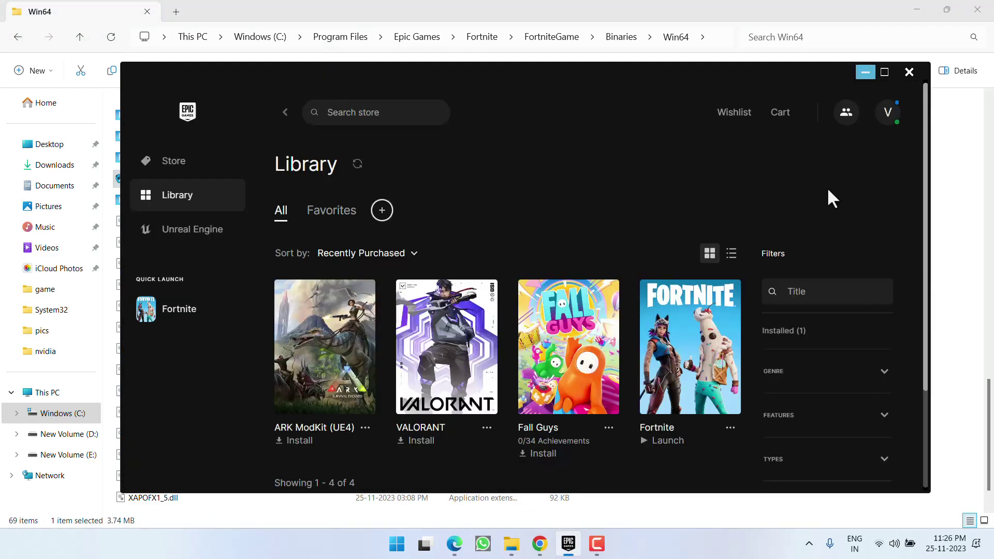
{"action": "left_click", "coordinate": [909, 72]}
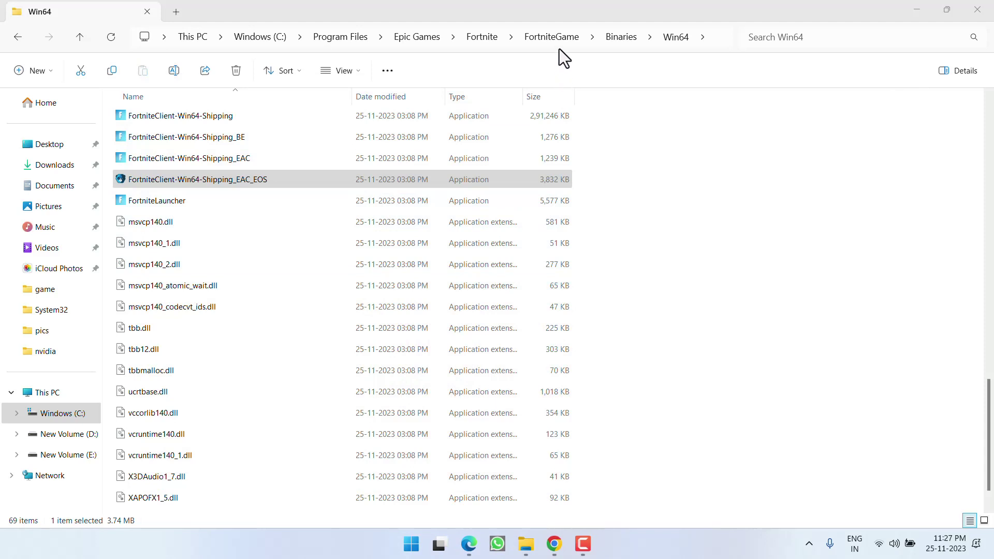
From Binaries, begin editing the Win64 folder's Security permissions
{"action": "left_click", "coordinate": [620, 36]}
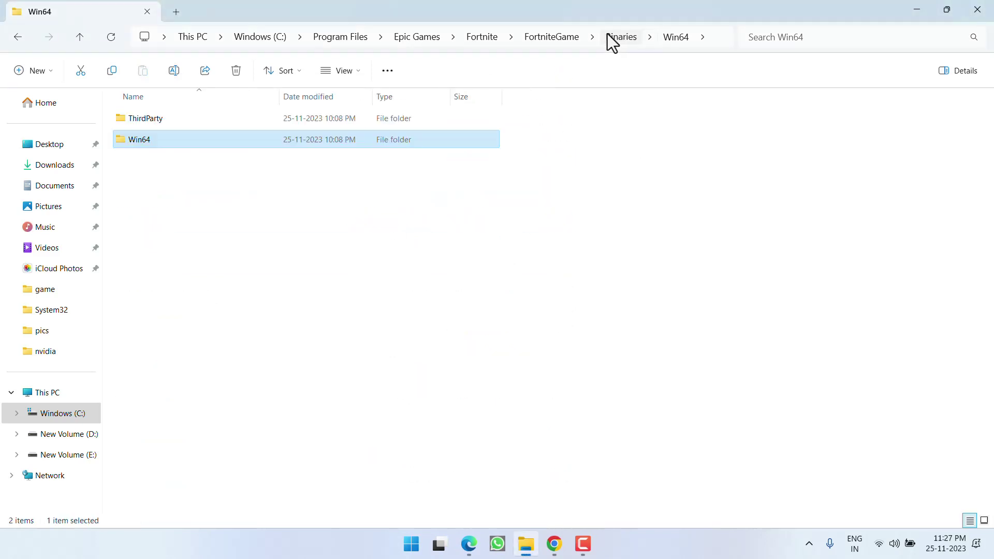
{"action": "right_click", "coordinate": [146, 140]}
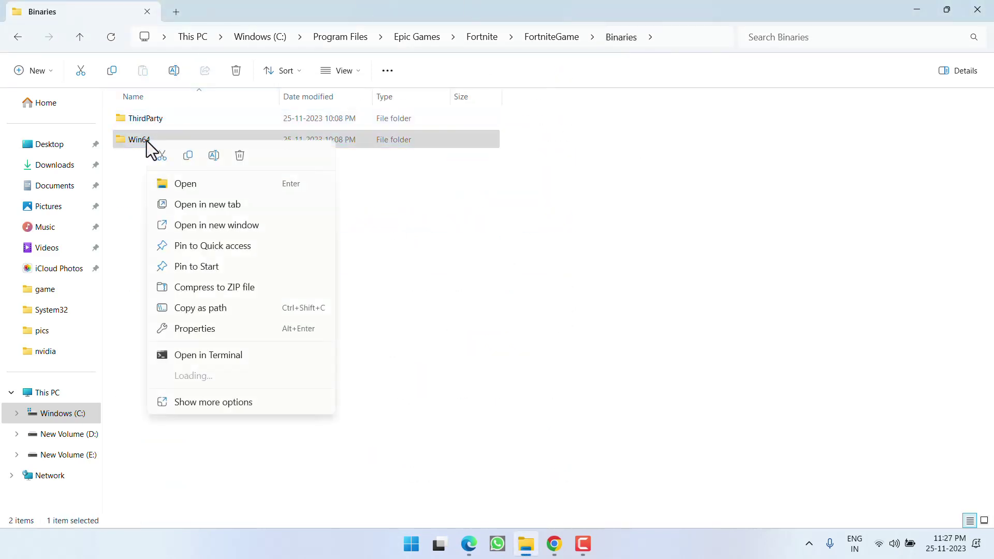
{"action": "left_click", "coordinate": [194, 329]}
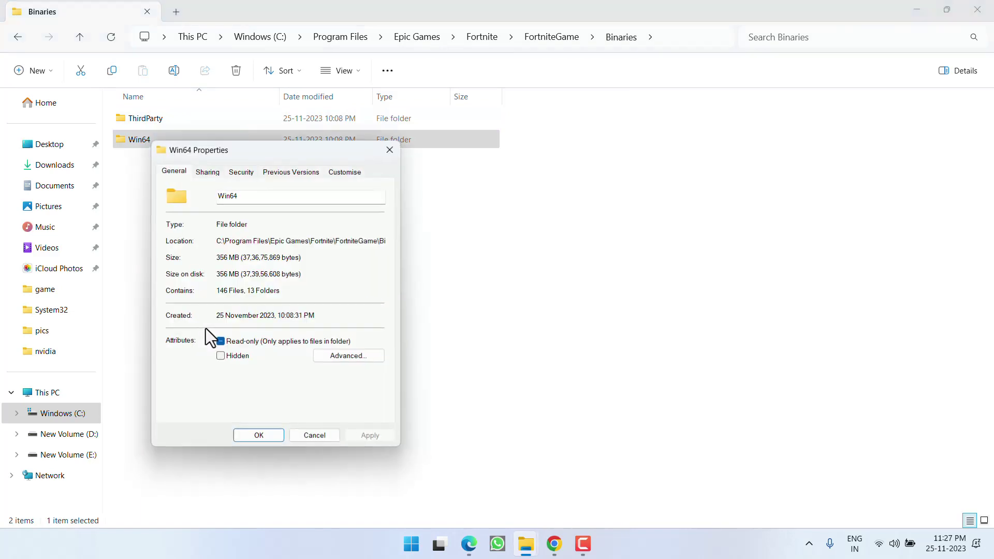
{"action": "left_click", "coordinate": [241, 171]}
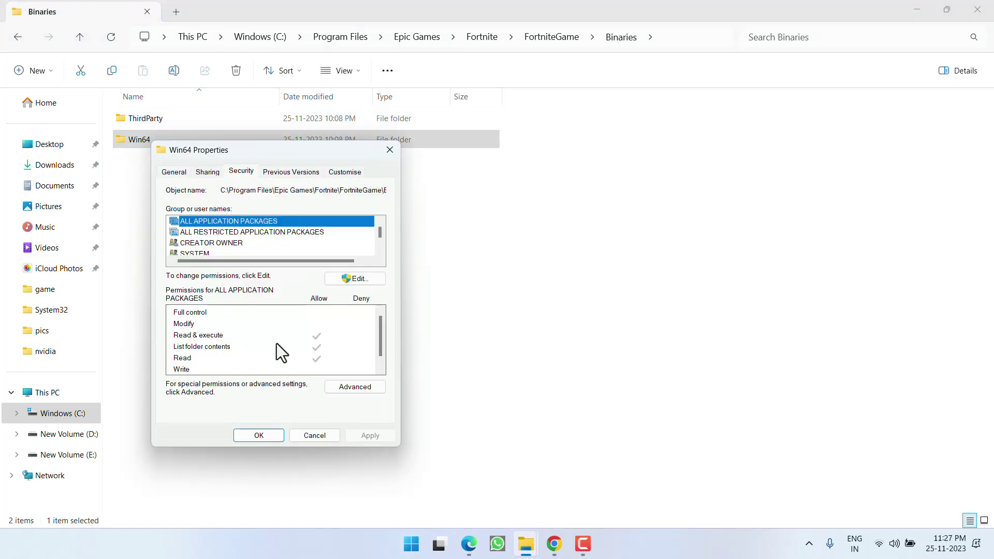
{"action": "left_click", "coordinate": [353, 279]}
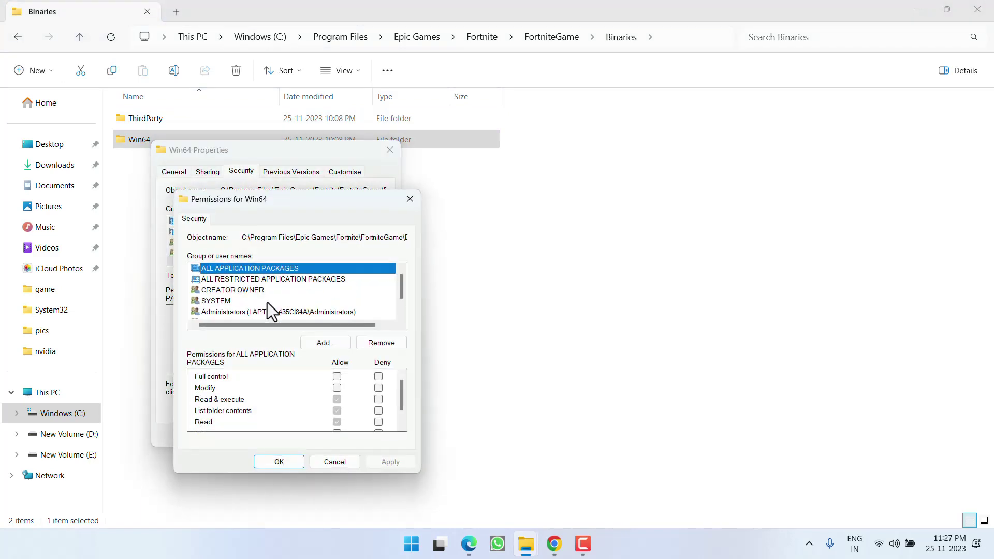
Grant ALL APPLICATION PACKAGES full control of Win64, confirm, and close File Explorer
{"action": "left_click", "coordinate": [337, 377]}
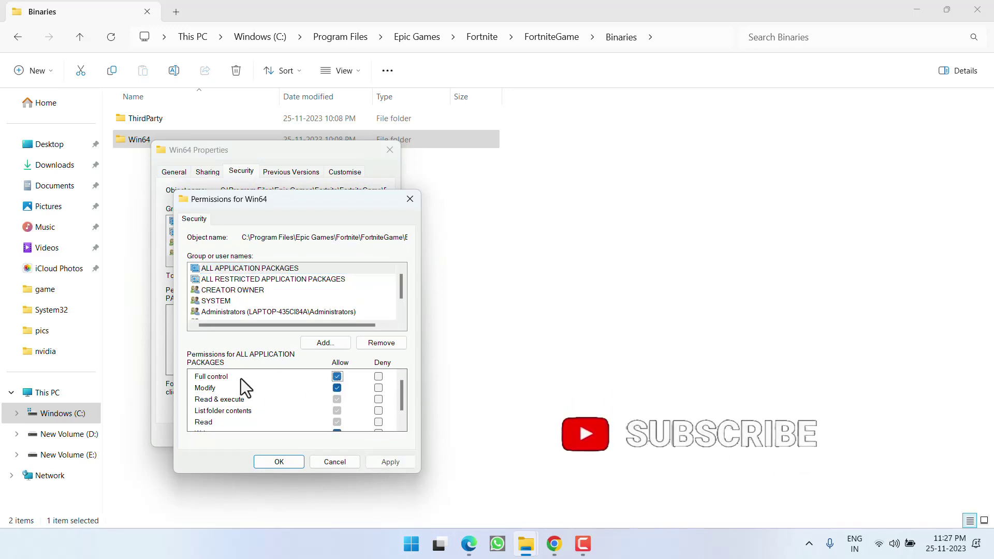
{"action": "left_click", "coordinate": [391, 461]}
{"action": "left_click", "coordinate": [279, 461]}
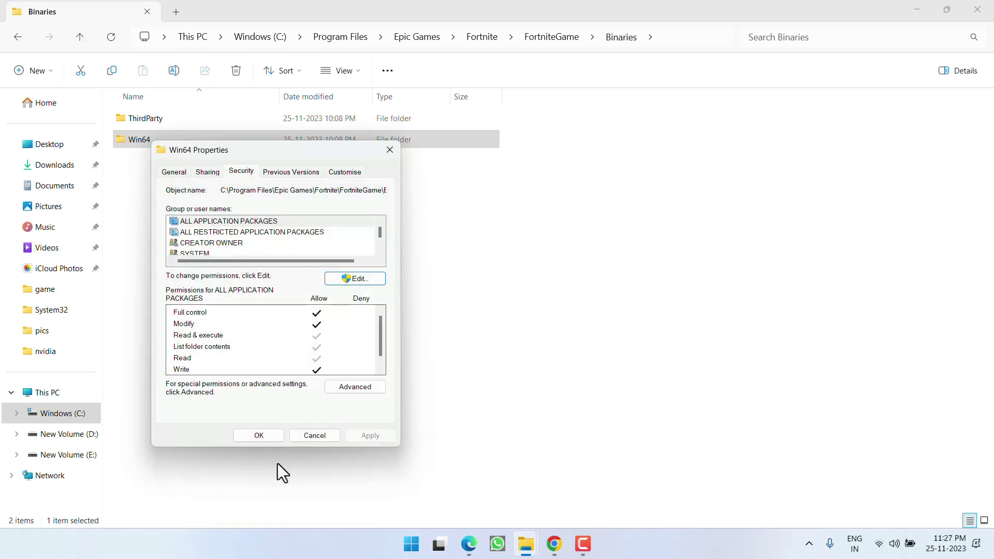
{"action": "left_click", "coordinate": [258, 437]}
{"action": "left_click", "coordinate": [311, 332]}
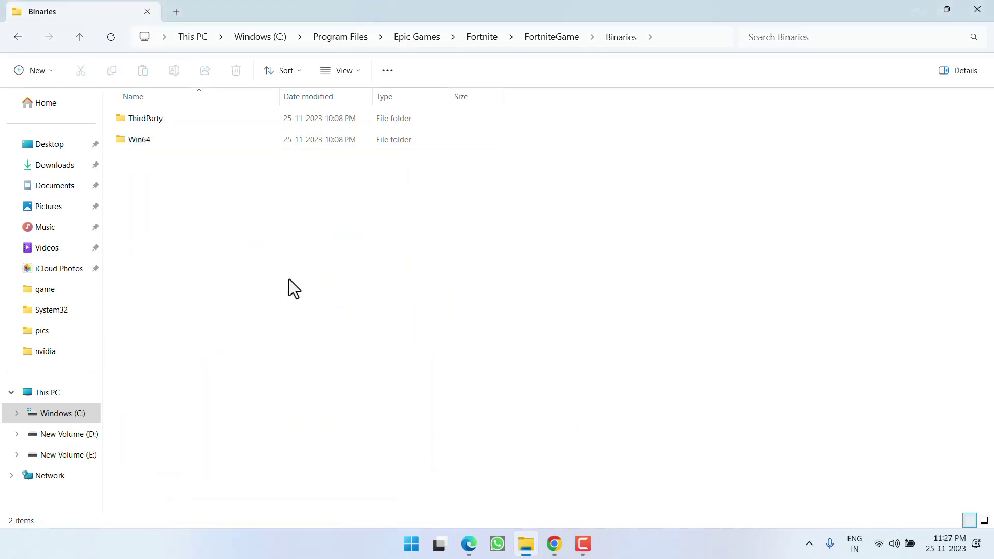
{"action": "left_click", "coordinate": [977, 9]}
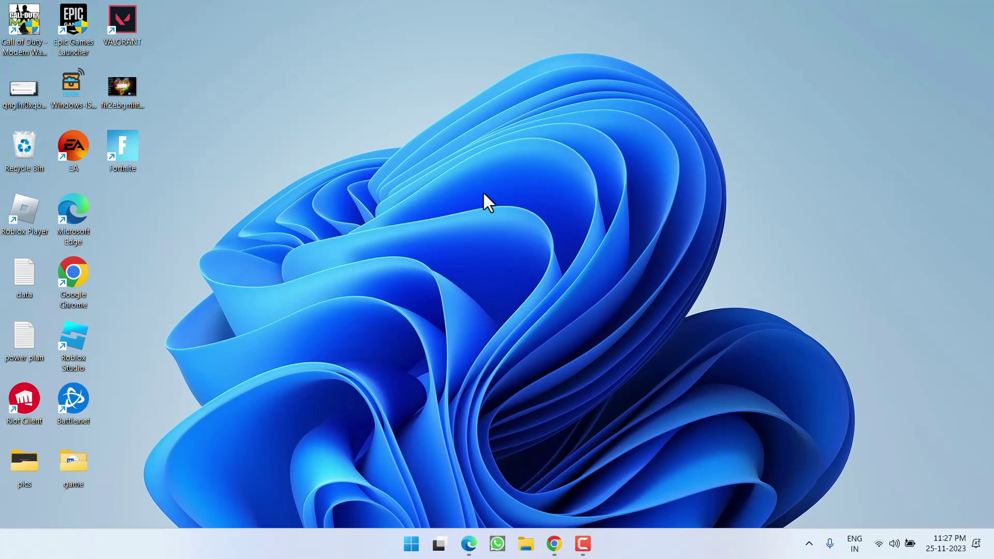
Open Settings with Win+I and go to System > Recovery
{"action": "key", "text": "super+i"}
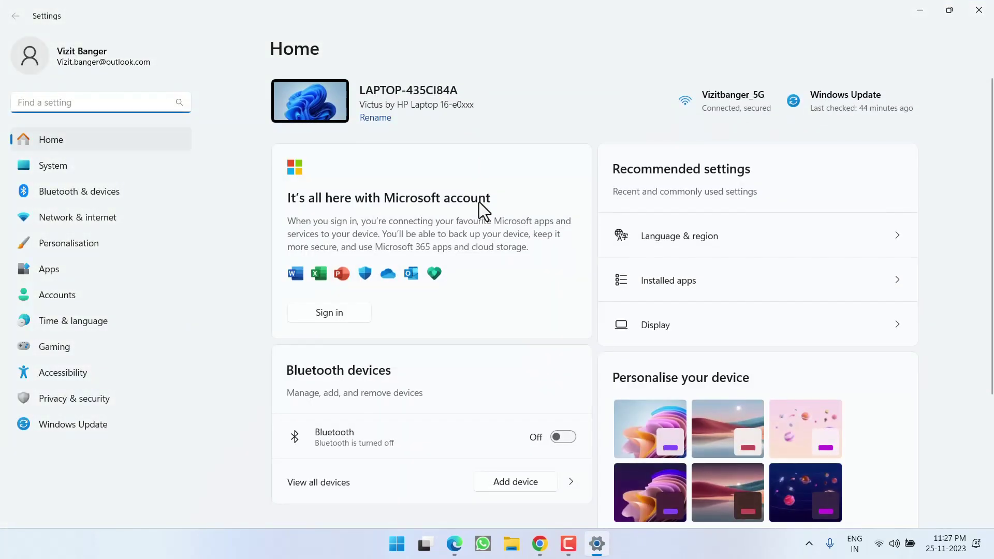
{"action": "left_click", "coordinate": [71, 168]}
{"action": "scroll", "coordinate": [511, 349], "scroll_direction": "down", "scroll_amount": 4}
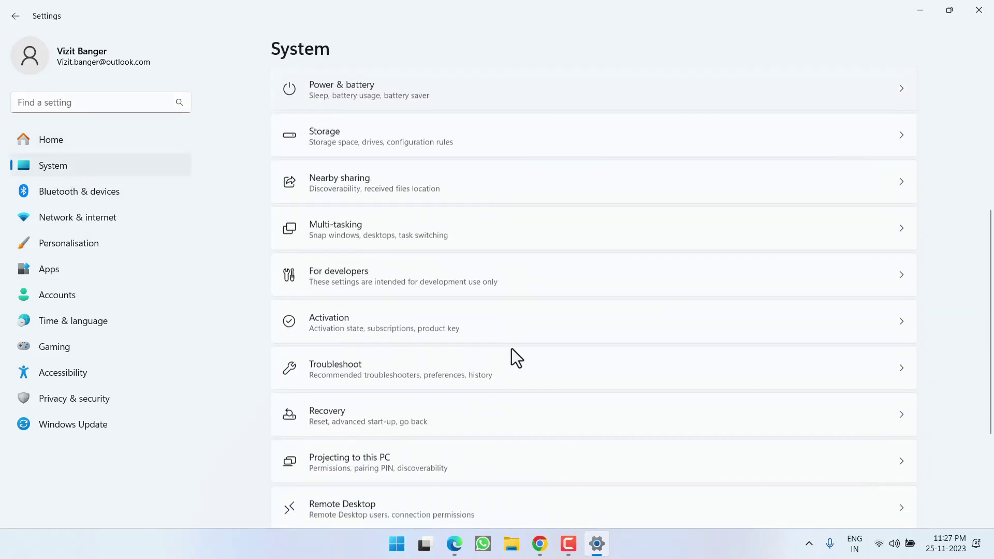
{"action": "scroll", "coordinate": [512, 348], "scroll_direction": "down", "scroll_amount": 1}
{"action": "left_click", "coordinate": [378, 409]}
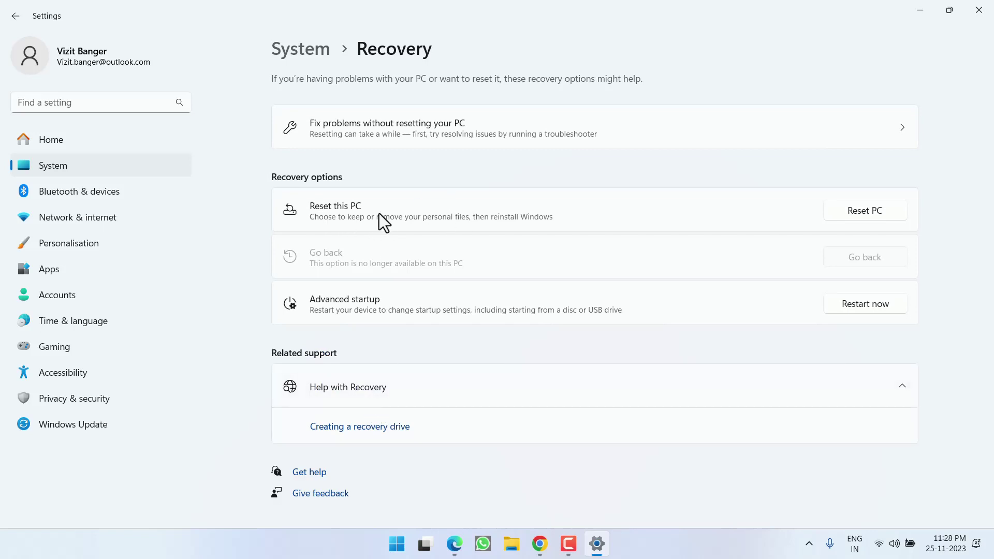
{"action": "left_click", "coordinate": [875, 209]}
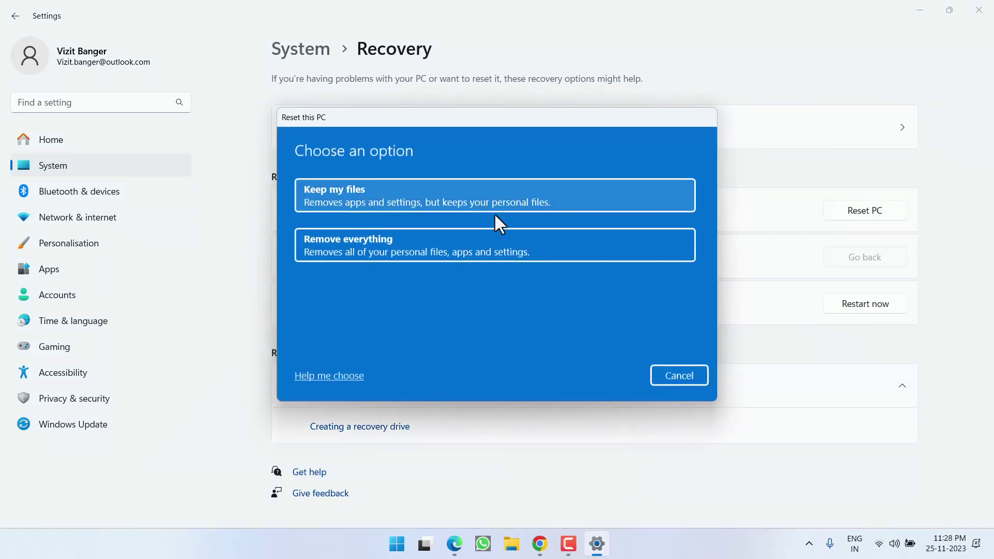
{"action": "left_click", "coordinate": [415, 198]}
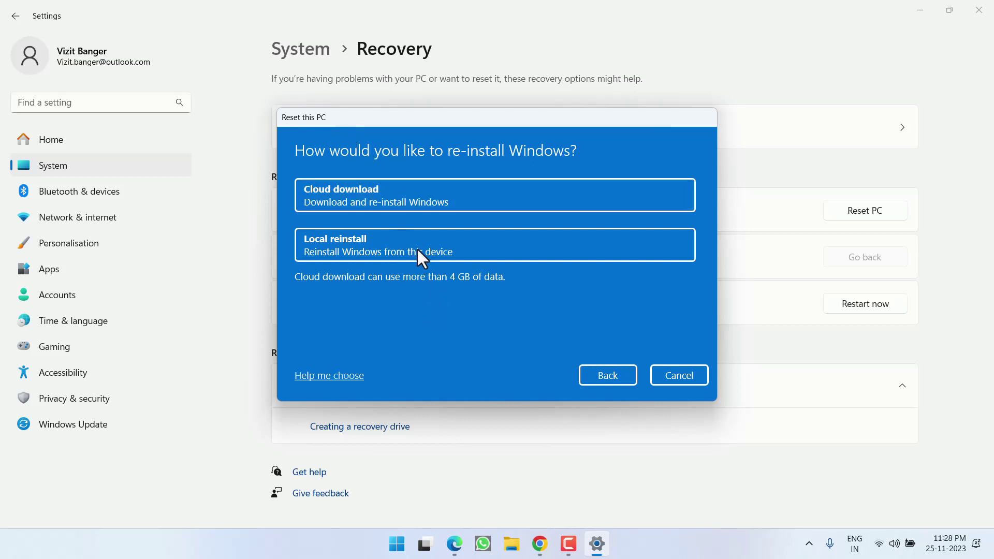
{"action": "left_click", "coordinate": [385, 243]}
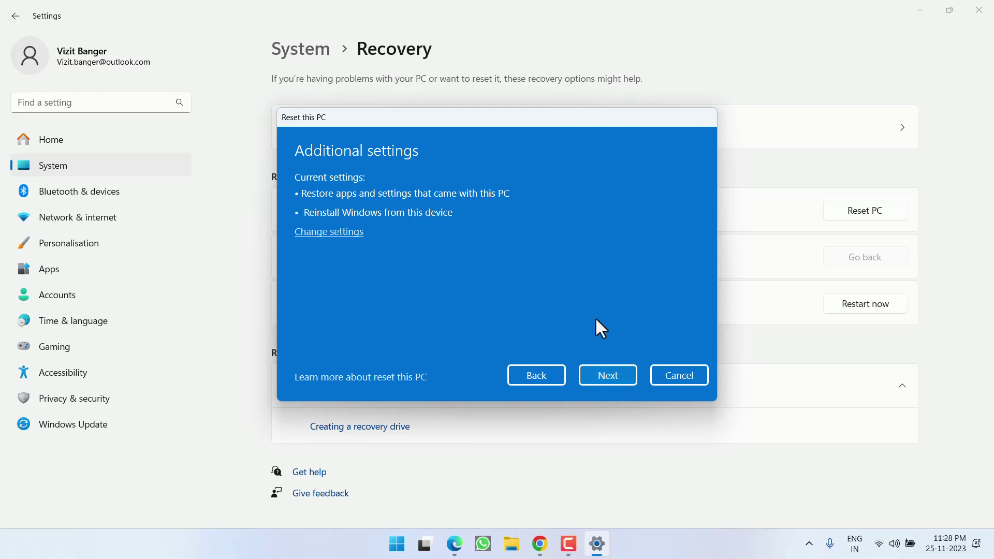
{"action": "left_click", "coordinate": [678, 376]}
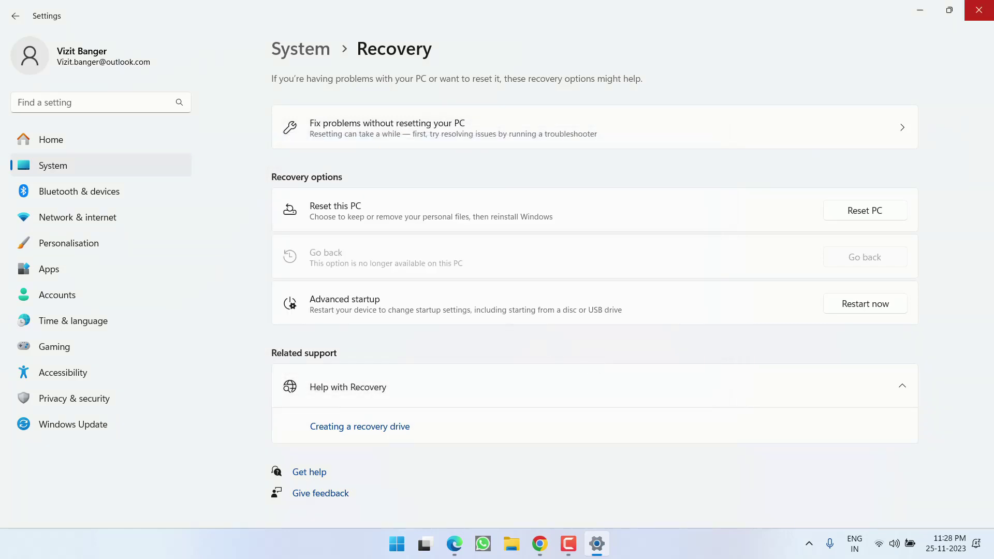
Close the Settings window, returning to the desktop with the PC unchanged
{"action": "left_click", "coordinate": [977, 10]}
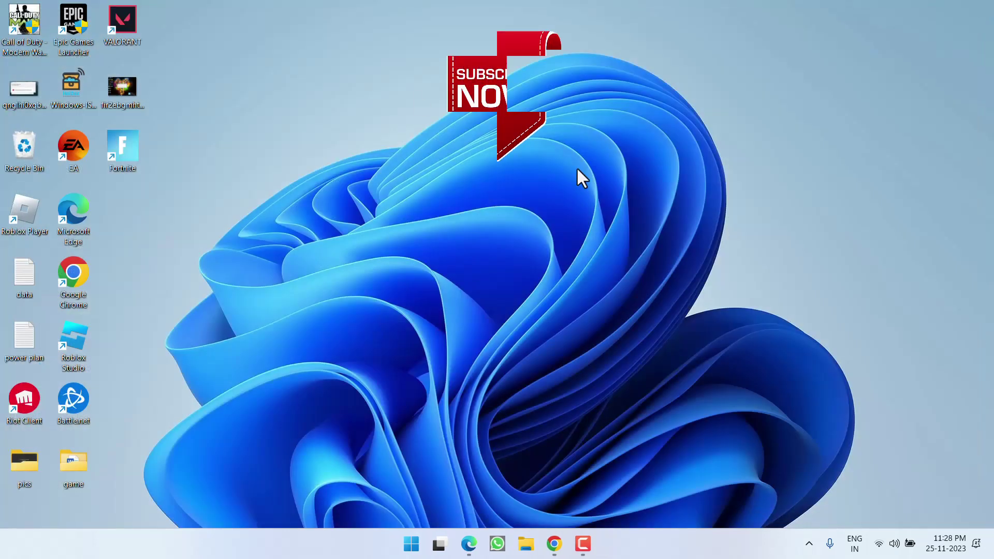